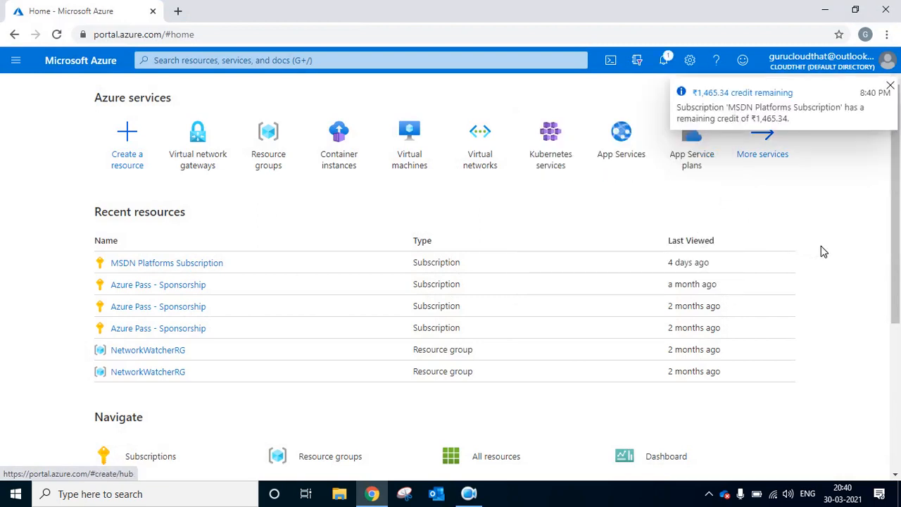
Dismiss the credit notice and start a new virtual network from the empty Virtual networks list.
{"action": "left_click", "coordinate": [890, 86]}
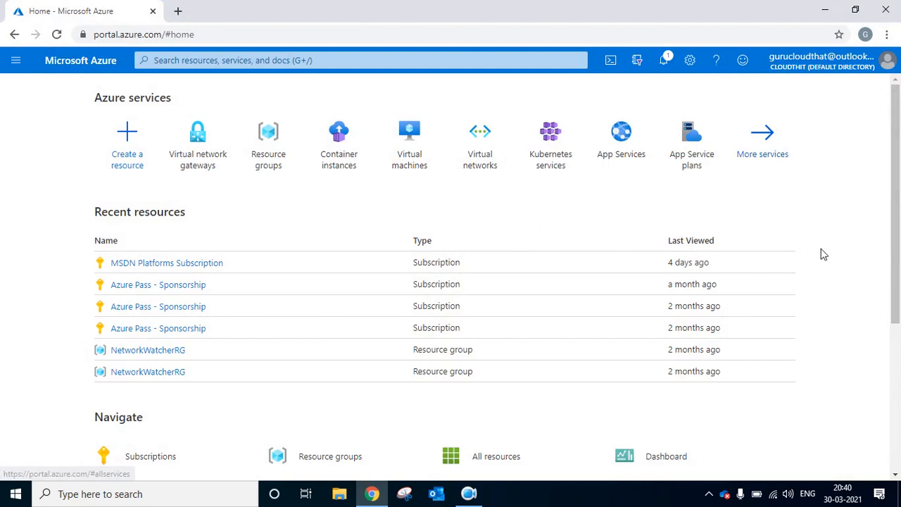
{"action": "left_click", "coordinate": [479, 136]}
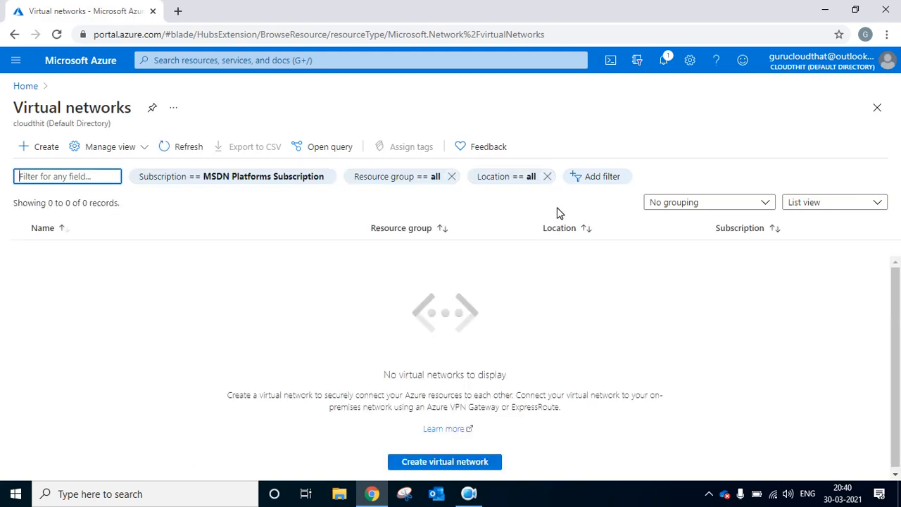
{"action": "left_click", "coordinate": [489, 461]}
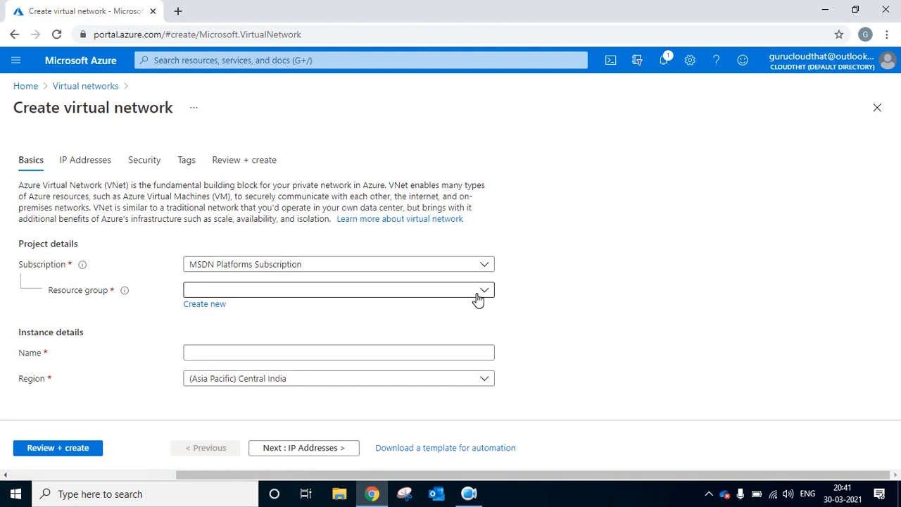
Create a new resource group named RG-EUS for the network.
{"action": "left_click", "coordinate": [478, 299]}
{"action": "left_click", "coordinate": [517, 317]}
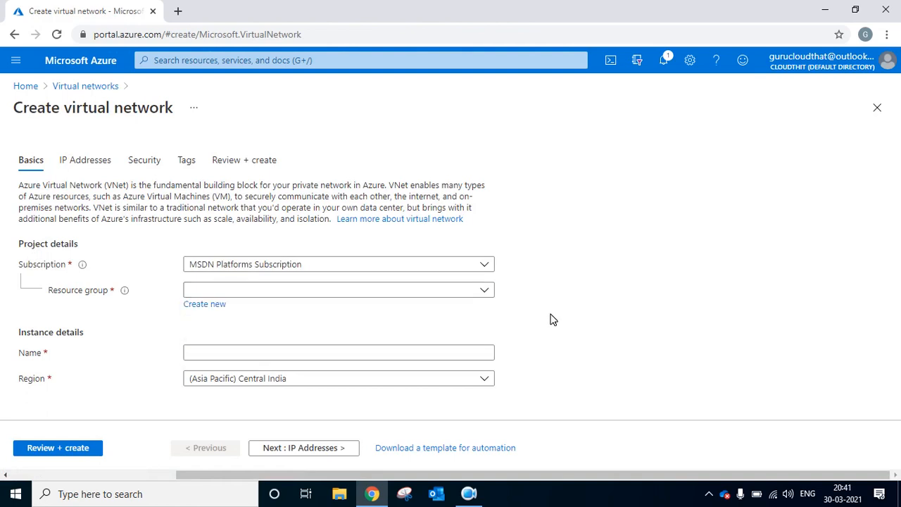
{"action": "left_click", "coordinate": [223, 310]}
{"action": "type", "text": "RG-EUS"}
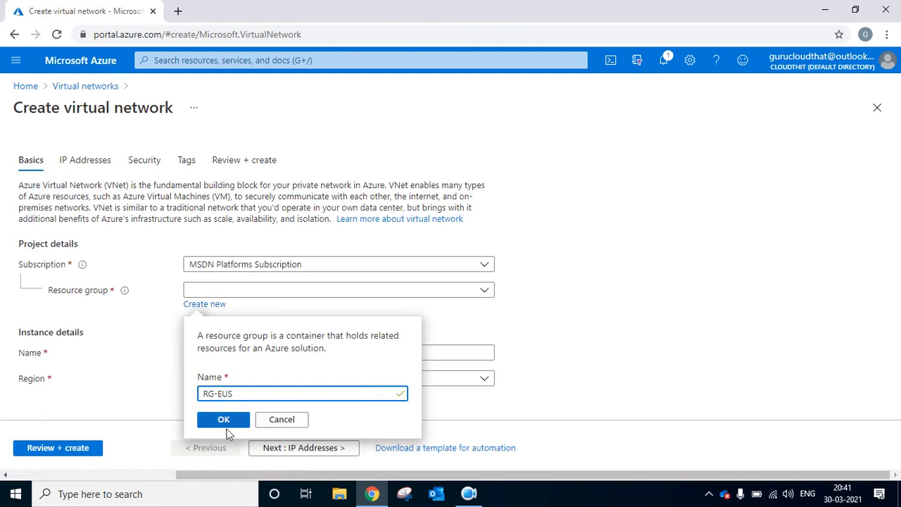
{"action": "left_click", "coordinate": [224, 422]}
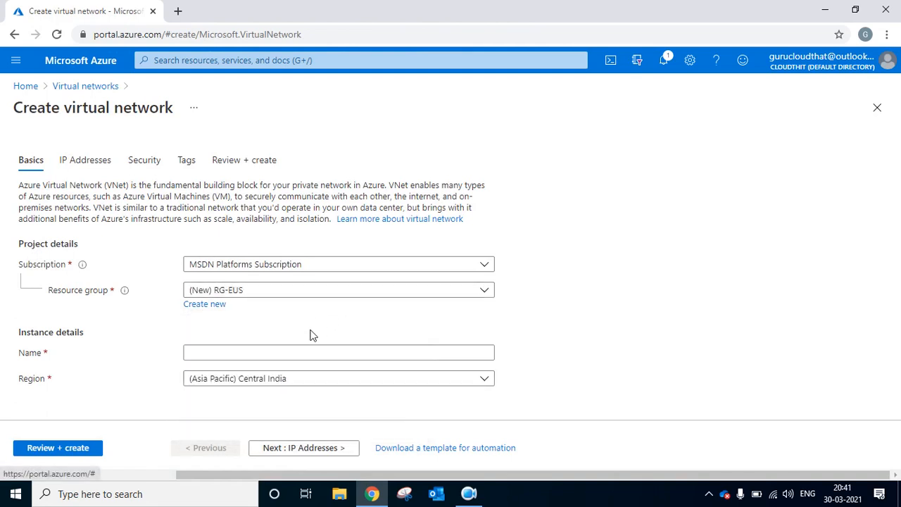
Name the network EUS-VNET in the (US) East US region and advance to IP Addresses.
{"action": "left_click", "coordinate": [319, 353]}
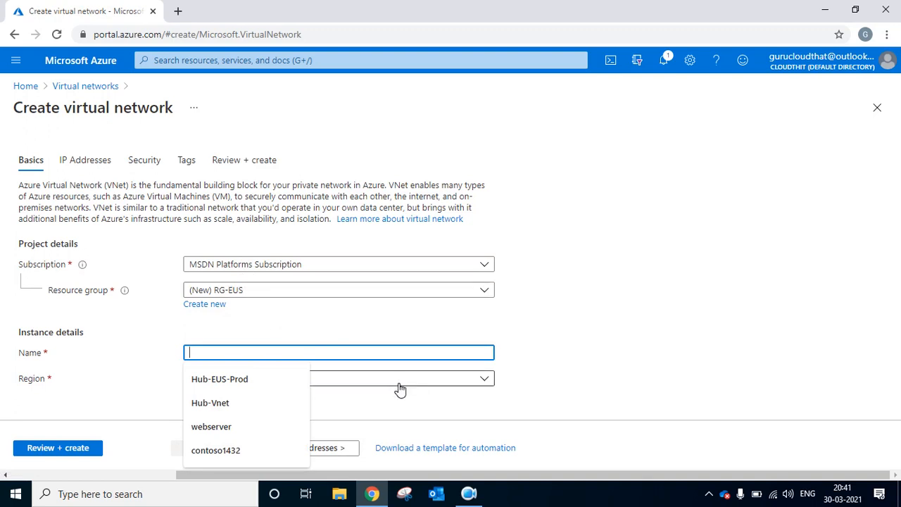
{"action": "type", "text": "EUS-VNET"}
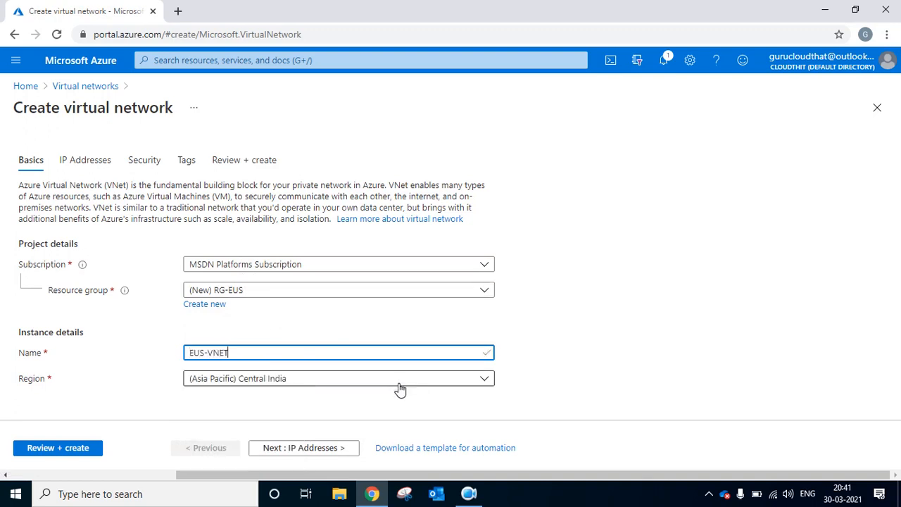
{"action": "left_click", "coordinate": [379, 386]}
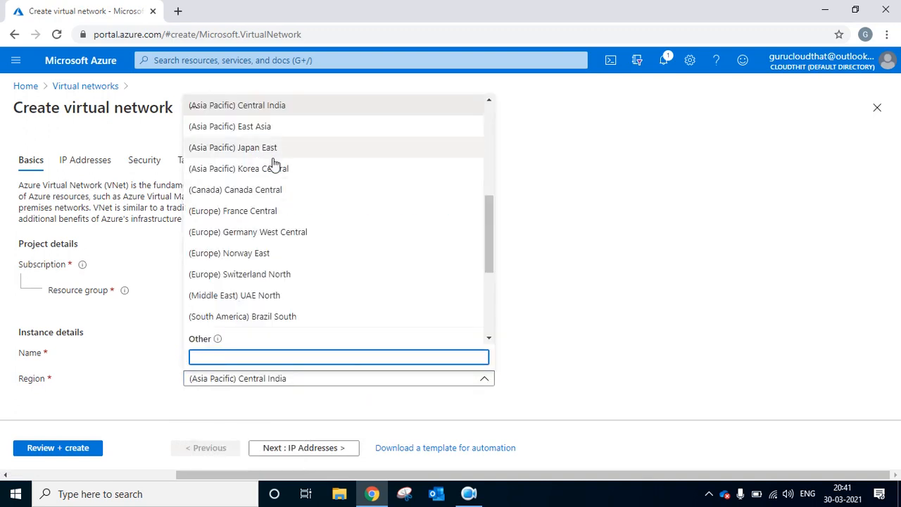
{"action": "type", "text": "e"}
{"action": "left_click", "coordinate": [262, 128]}
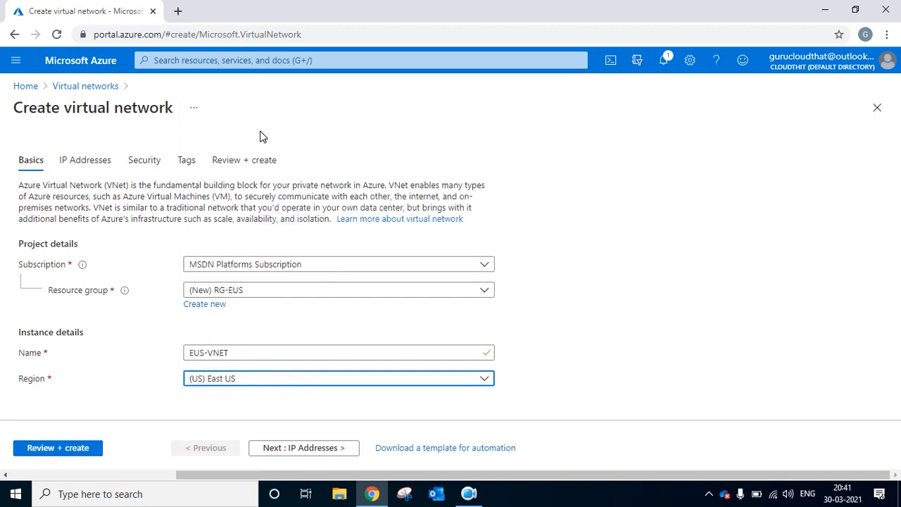
{"action": "left_click", "coordinate": [320, 448]}
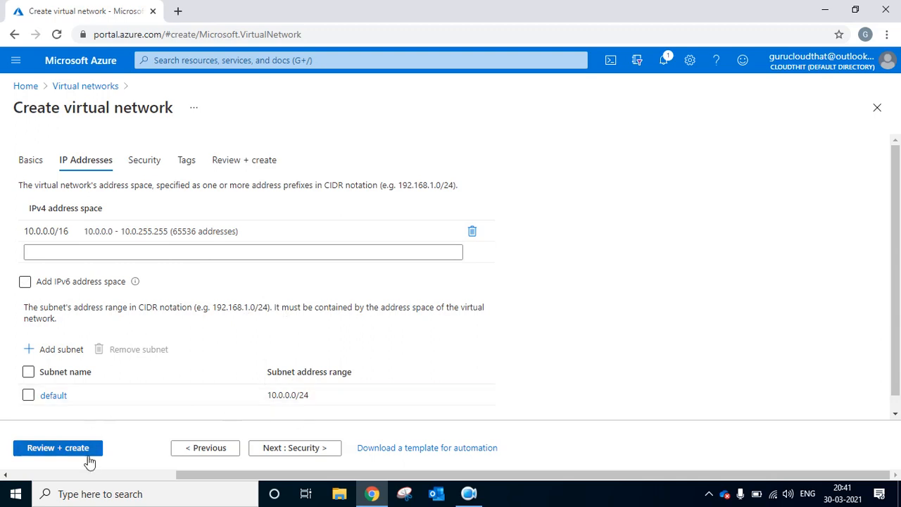
Keep the 10.0.0.0/16 address space, validate, and create EUS-VNET.
{"action": "left_click", "coordinate": [77, 253]}
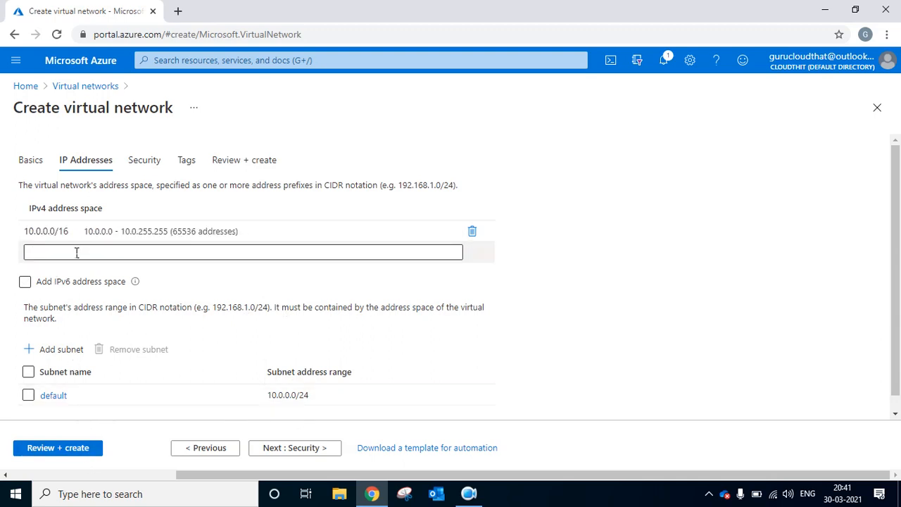
{"action": "left_click", "coordinate": [79, 449]}
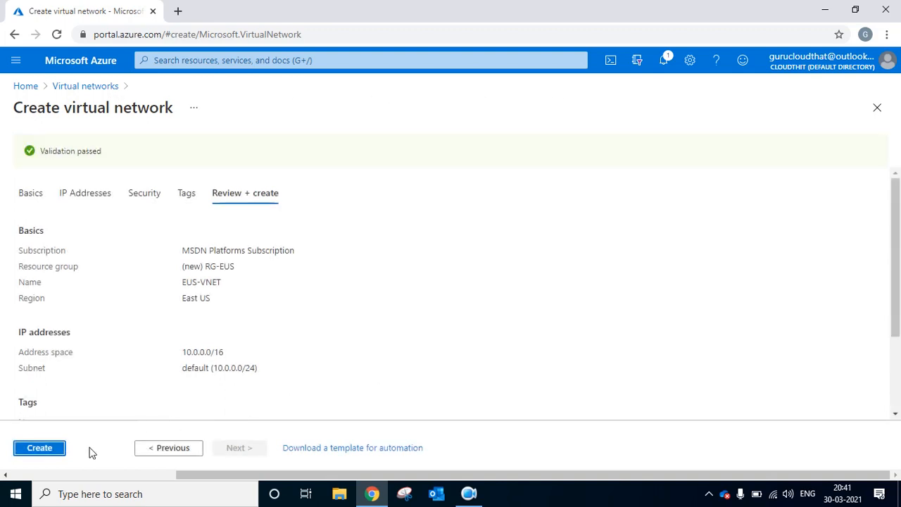
{"action": "left_click", "coordinate": [56, 448]}
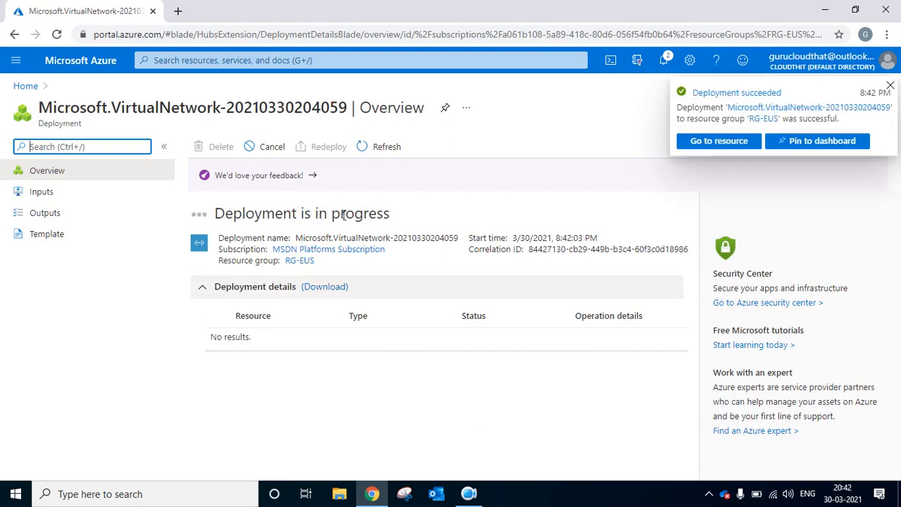
Open the deployed EUS-VNET, then go back to the Virtual networks list via Home.
{"action": "left_click", "coordinate": [712, 149]}
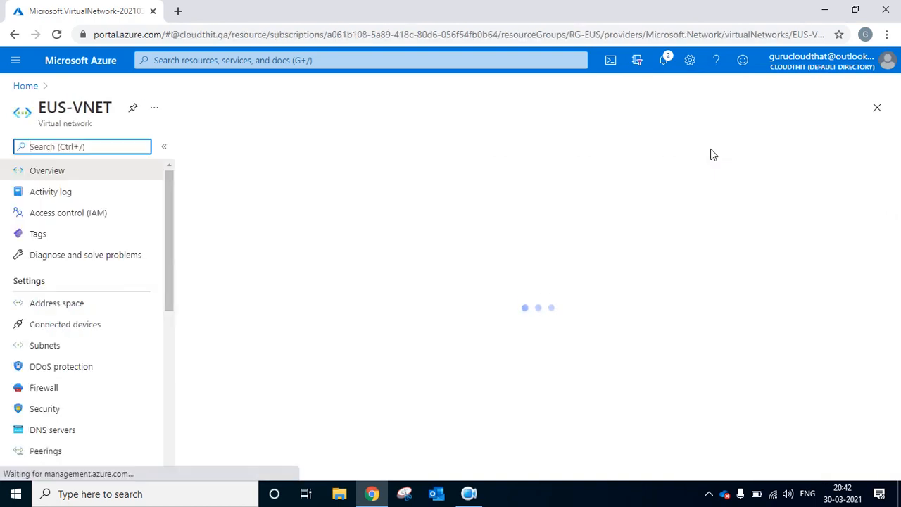
{"action": "left_click", "coordinate": [25, 85]}
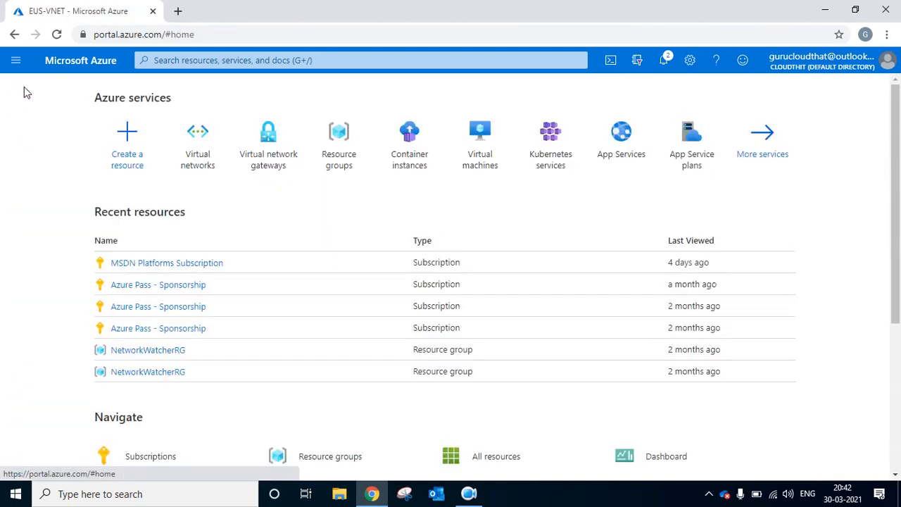
{"action": "left_click", "coordinate": [216, 169]}
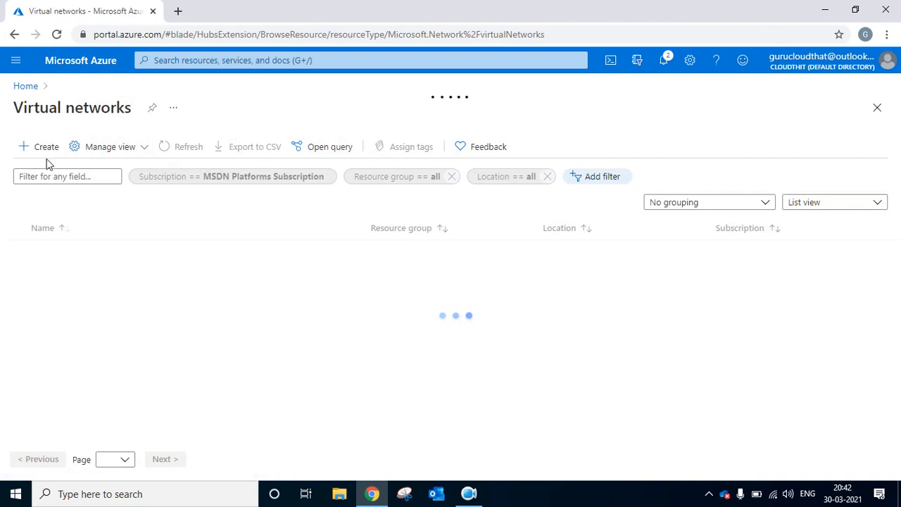
Start another virtual network in a new resource group named RG-WestUS.
{"action": "left_click", "coordinate": [48, 148]}
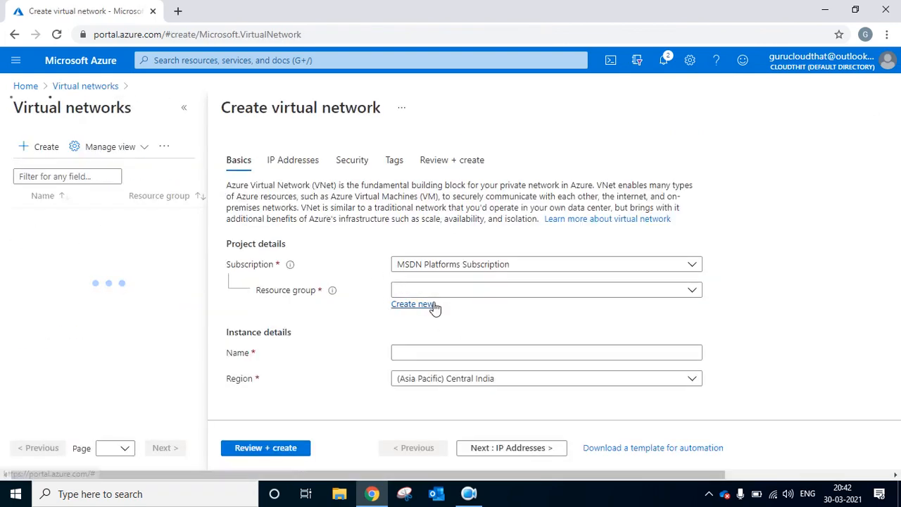
{"action": "left_click", "coordinate": [429, 305]}
{"action": "type", "text": "RG"}
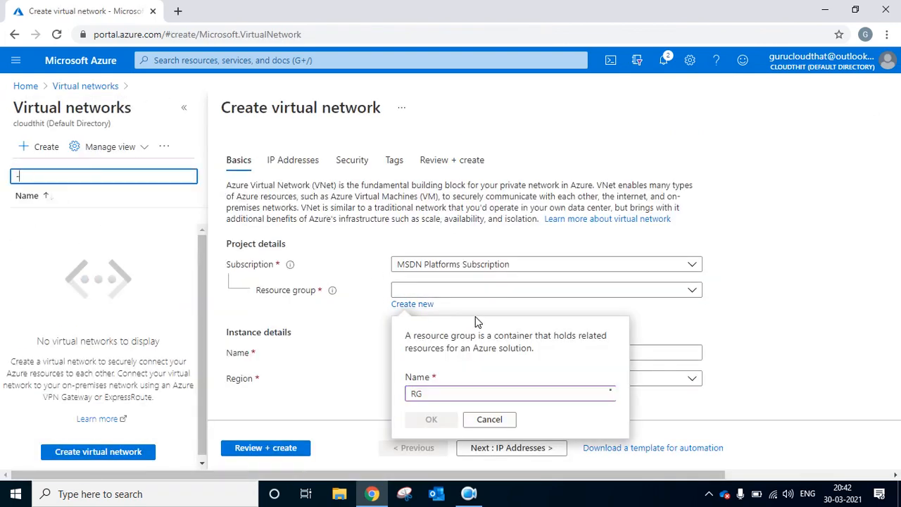
{"action": "left_click", "coordinate": [451, 400]}
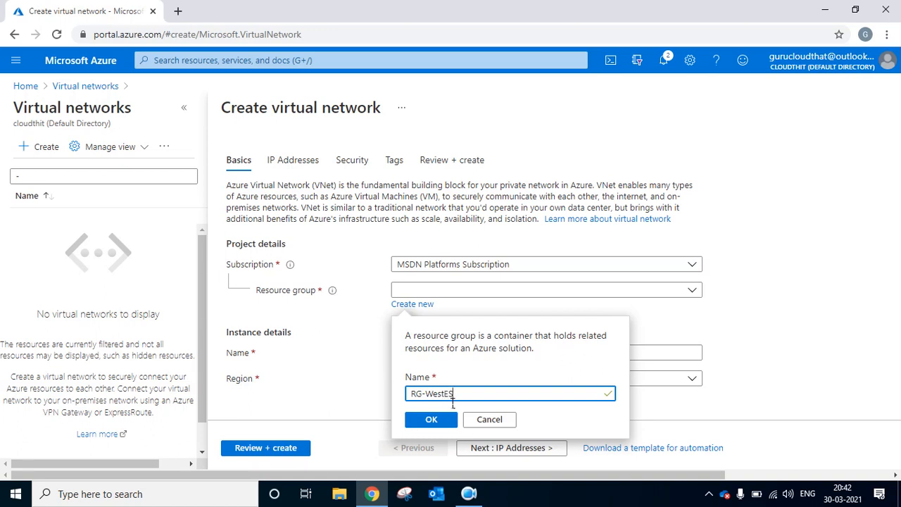
{"action": "type", "text": "-WestUS"}
{"action": "left_click", "coordinate": [432, 419]}
Name the network WestUS-Vnet in the (US) West US region and advance to IP Addresses.
{"action": "left_click", "coordinate": [451, 358]}
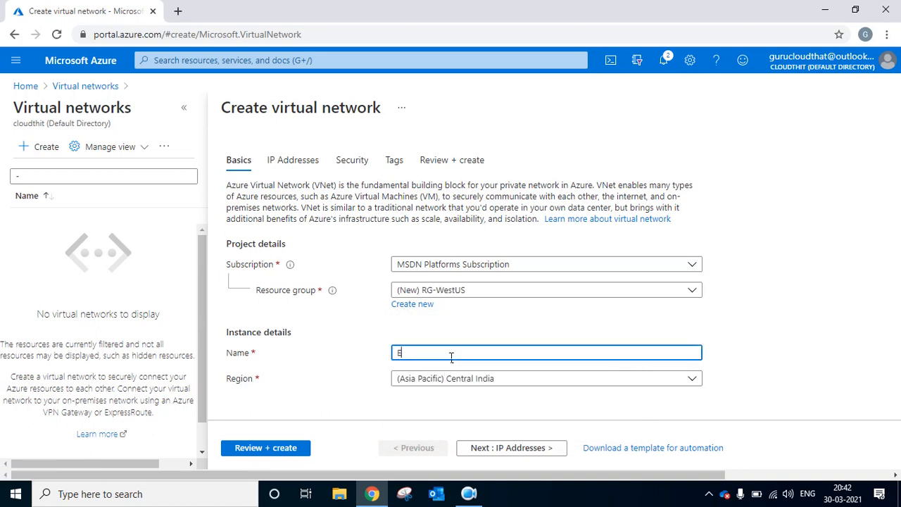
{"action": "type", "text": "WestUS-Vnet"}
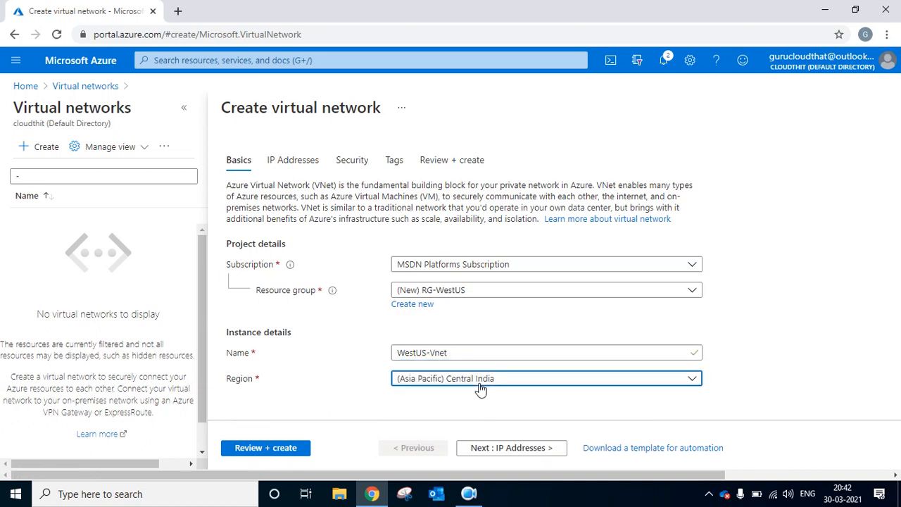
{"action": "left_click", "coordinate": [483, 379]}
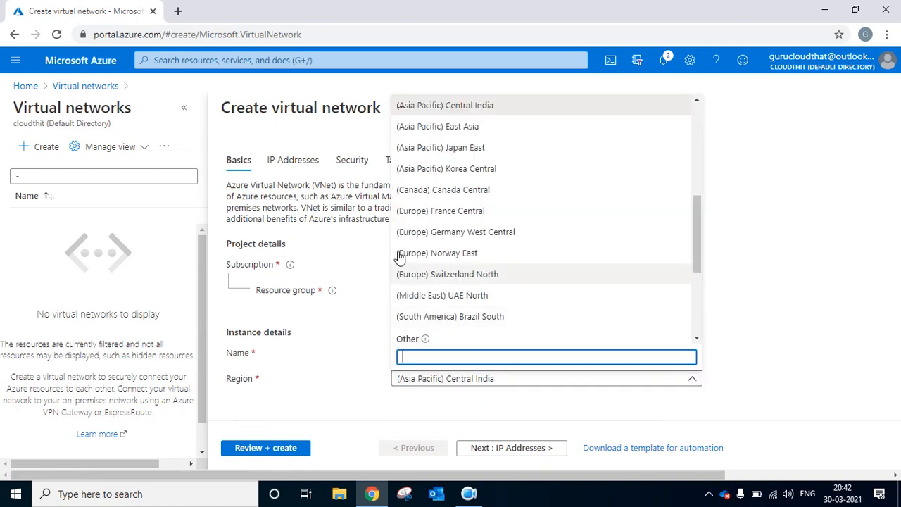
{"action": "type", "text": "west"}
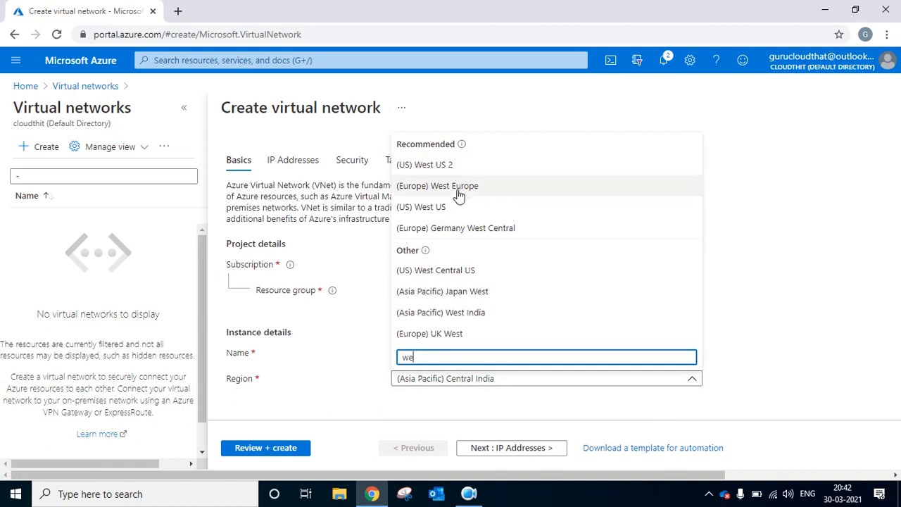
{"action": "left_click", "coordinate": [454, 206]}
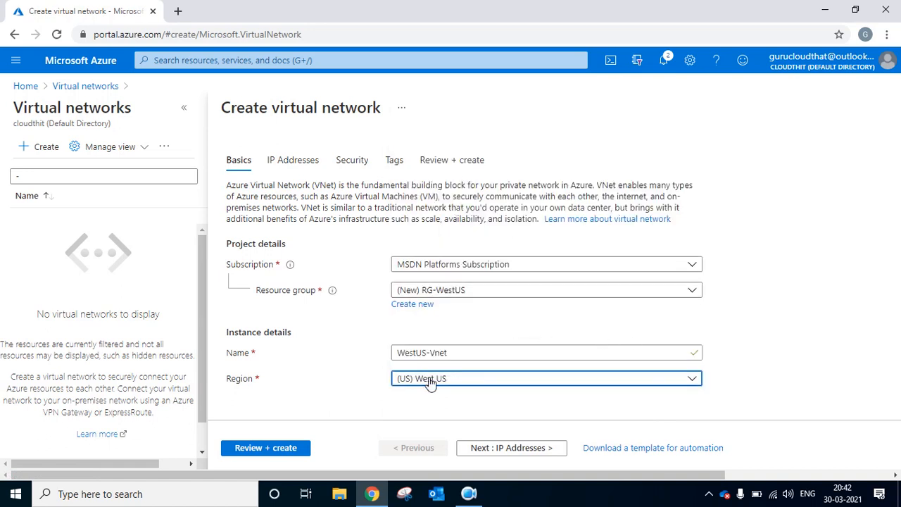
{"action": "left_click", "coordinate": [538, 454]}
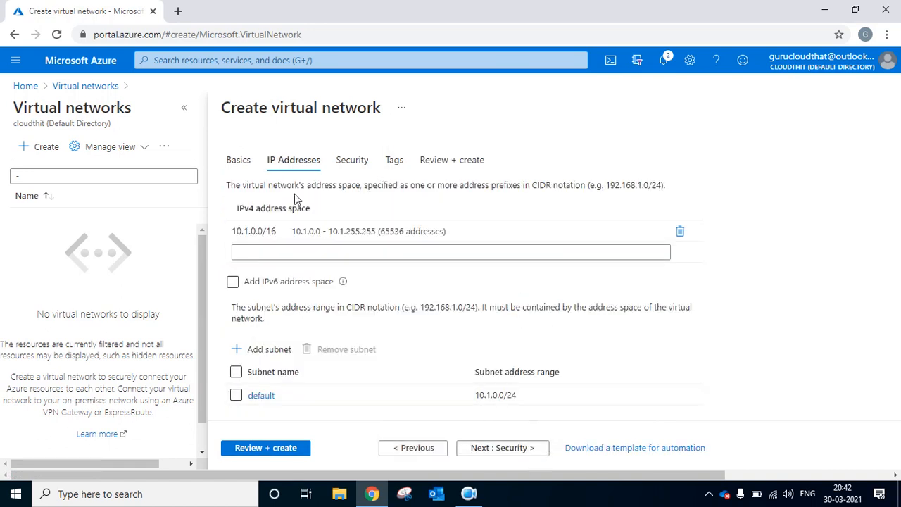
Keep the 10.1.0.0/16 address space, pass validation, and create WestUS-Vnet.
{"action": "left_click", "coordinate": [282, 234]}
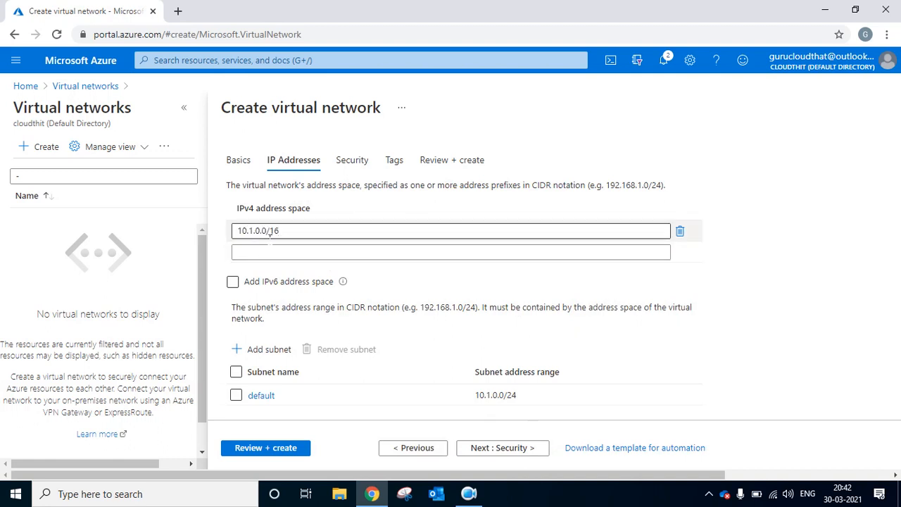
{"action": "left_click", "coordinate": [320, 245]}
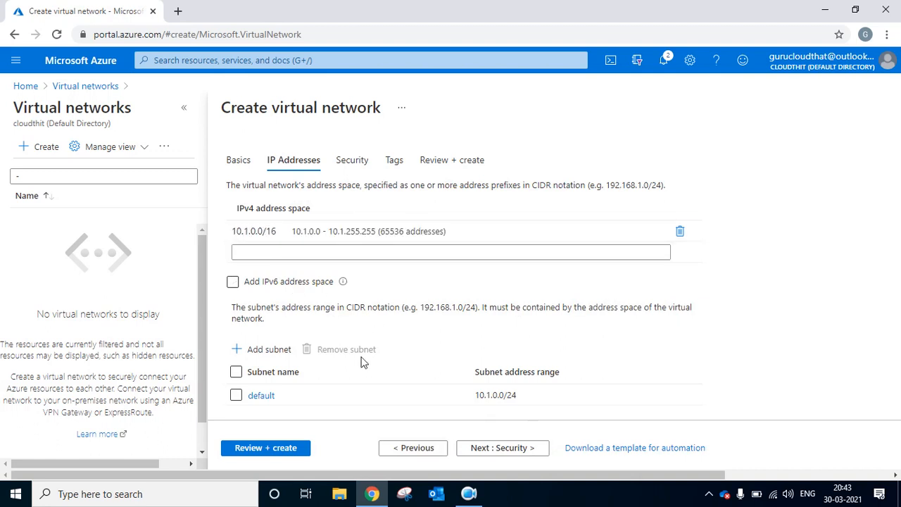
{"action": "left_click", "coordinate": [296, 452]}
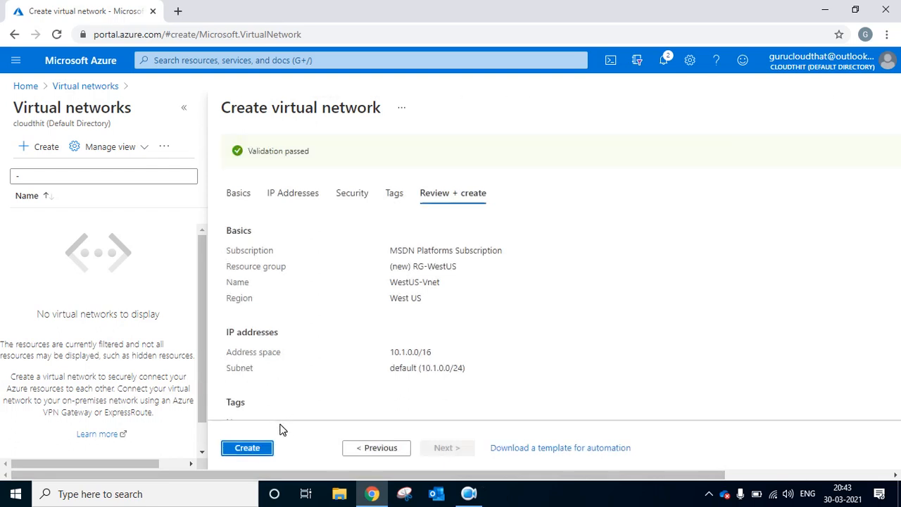
{"action": "left_click", "coordinate": [264, 451]}
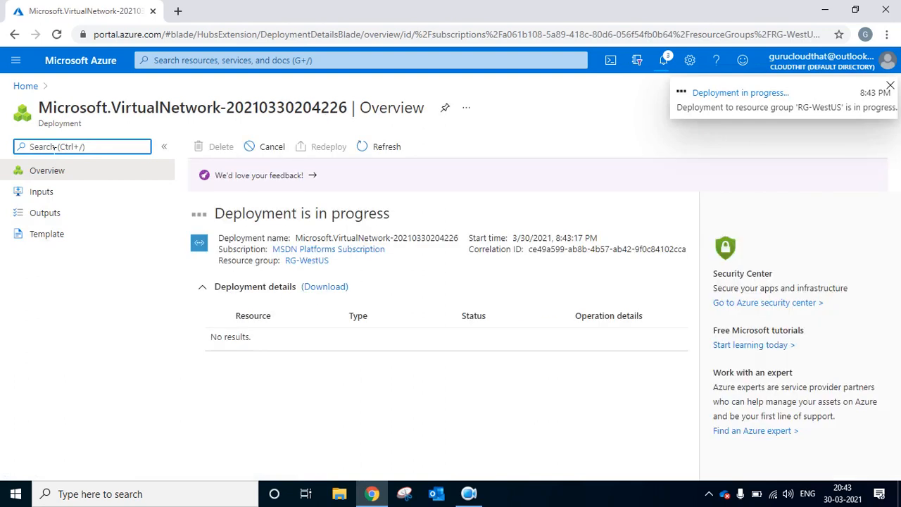
Check the deployed WestUS-Vnet overview, then return to the Azure Home page.
{"action": "left_click", "coordinate": [26, 86]}
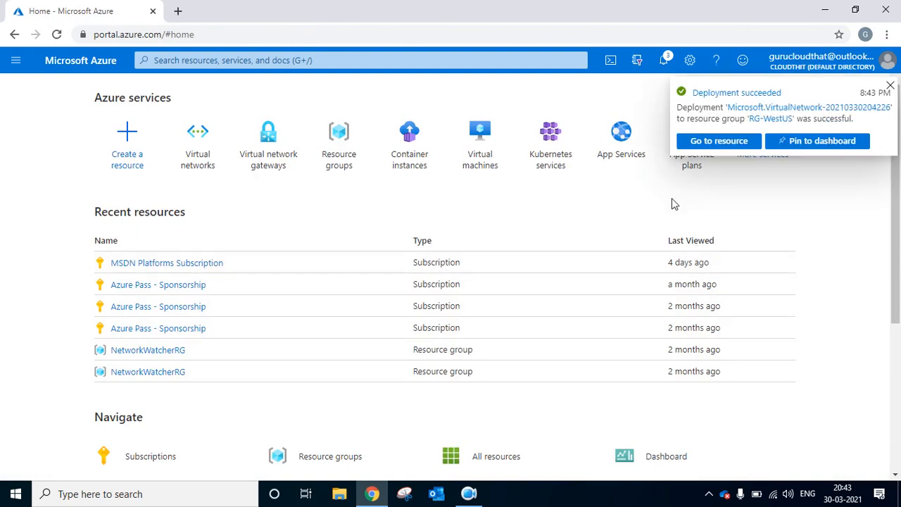
{"action": "left_click", "coordinate": [695, 141]}
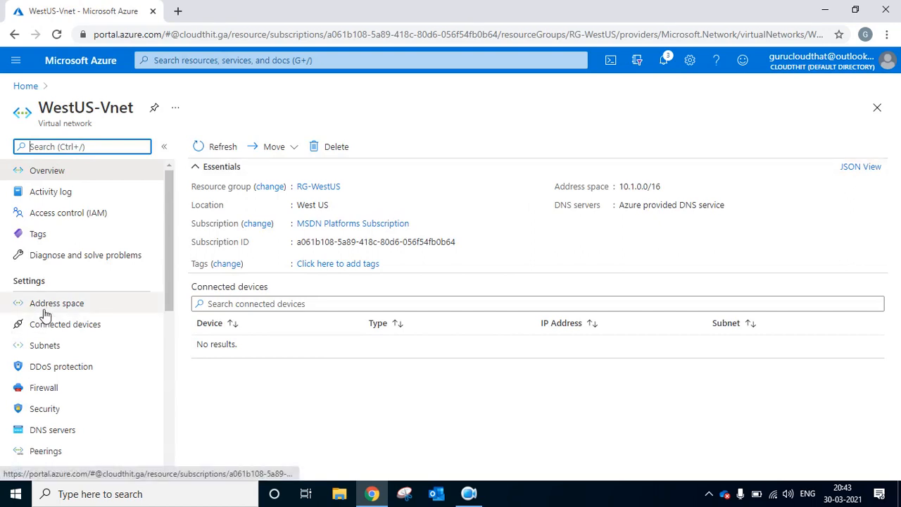
{"action": "left_click", "coordinate": [28, 89]}
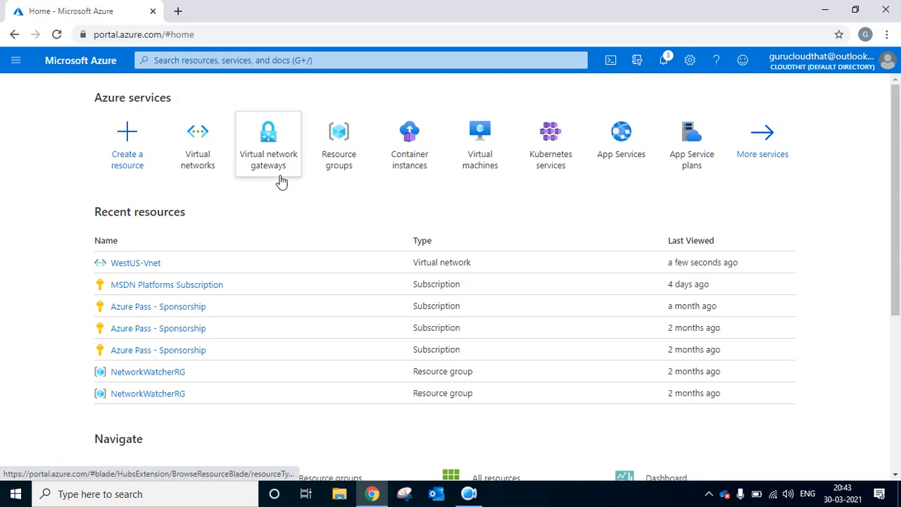
Add a new virtual machine named EUS-VM in resource group RG-EUS.
{"action": "left_click", "coordinate": [480, 169]}
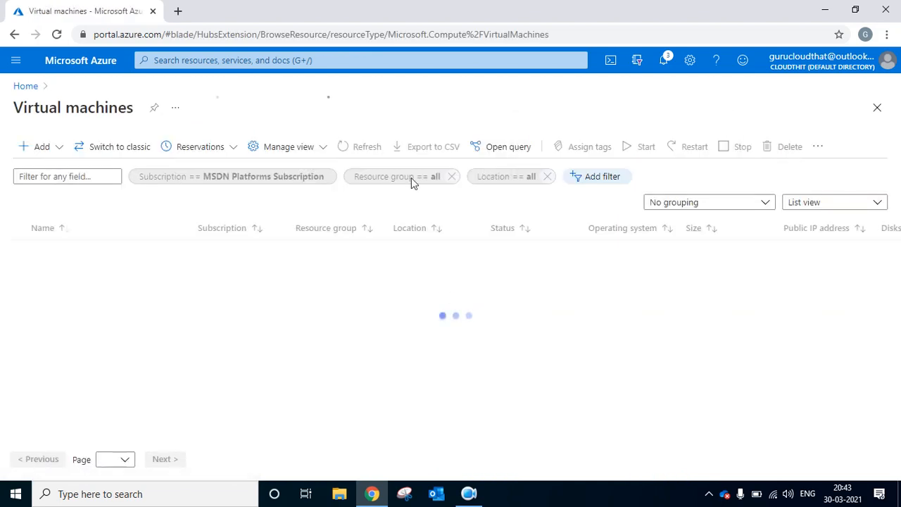
{"action": "left_click", "coordinate": [54, 149]}
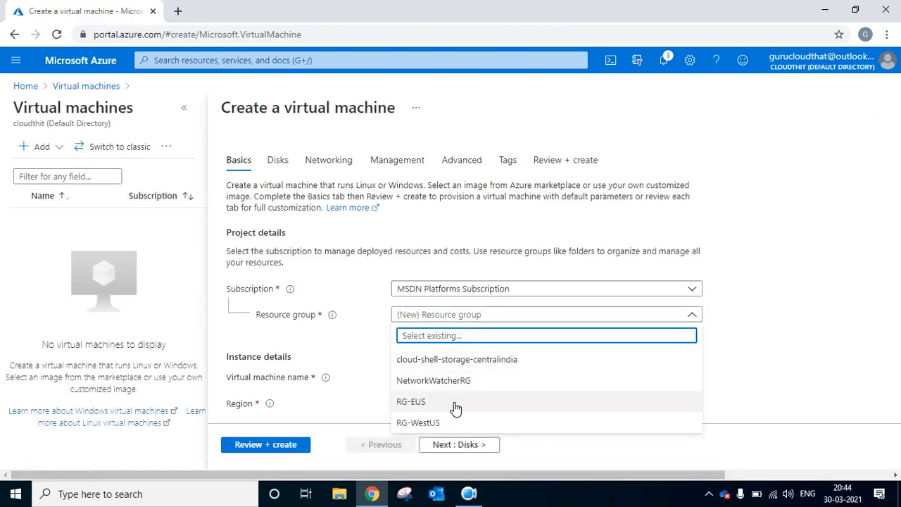
{"action": "left_click", "coordinate": [457, 402]}
{"action": "scroll", "coordinate": [462, 397], "scroll_direction": "down", "scroll_amount": 1}
{"action": "left_click", "coordinate": [461, 311]}
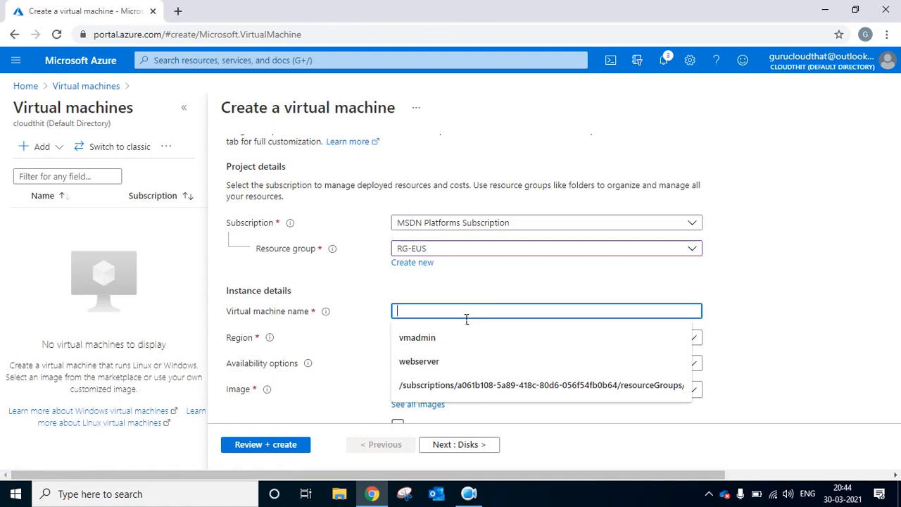
{"action": "type", "text": "EUS-VM"}
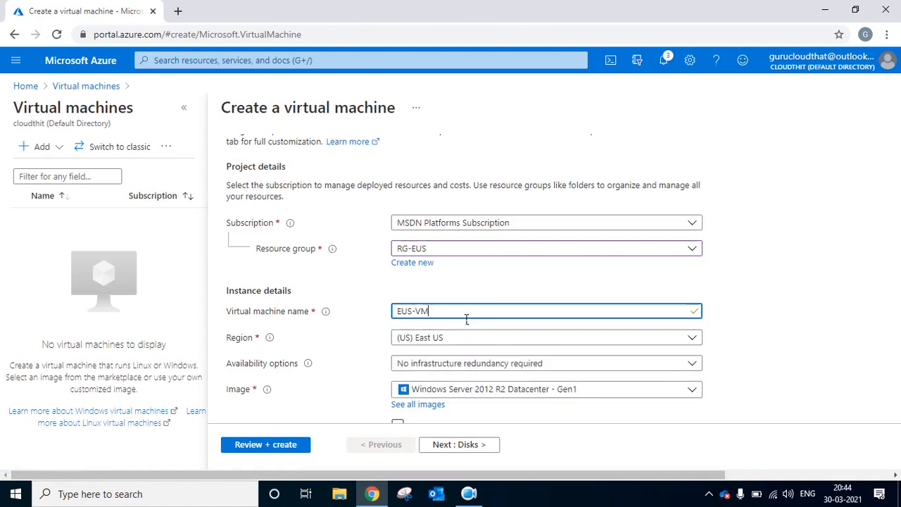
{"action": "scroll", "coordinate": [479, 331], "scroll_direction": "down", "scroll_amount": 2}
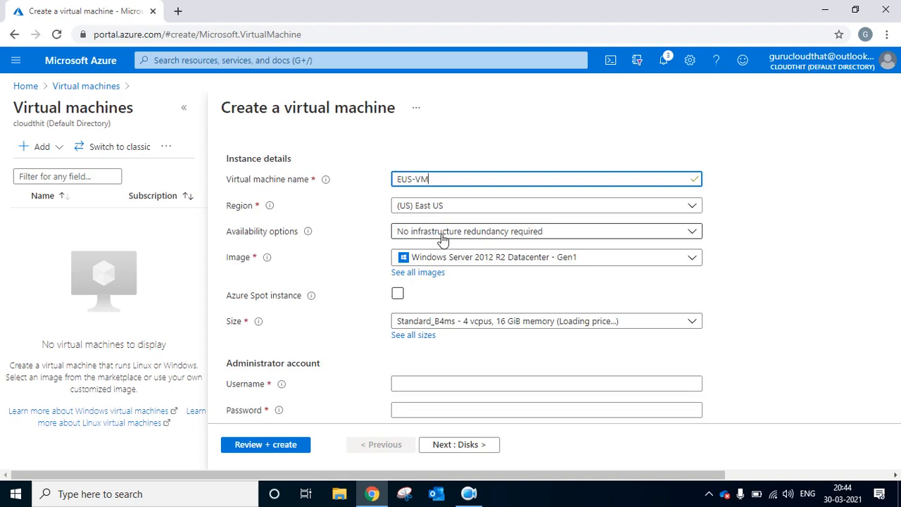
Enter the administrator username, password and password confirmation, keeping RDP 3389 allowed.
{"action": "left_click", "coordinate": [476, 384]}
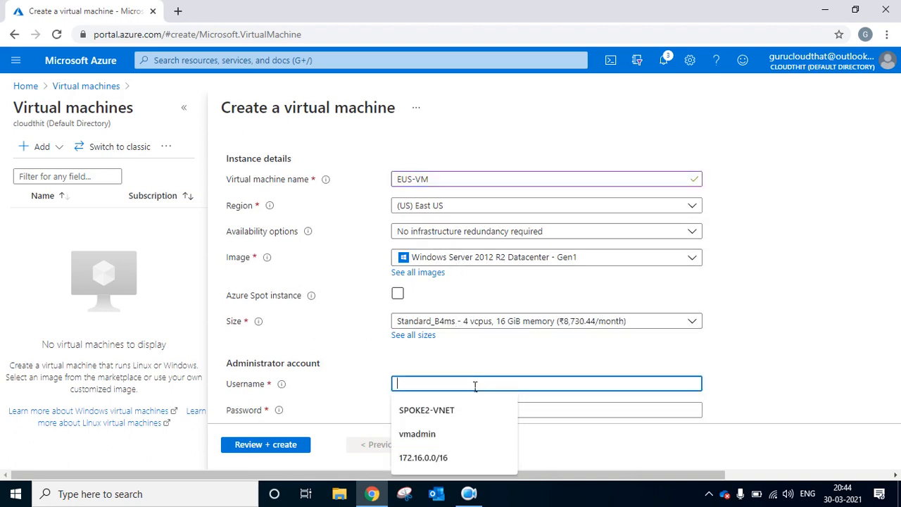
{"action": "type", "text": "vmas"}
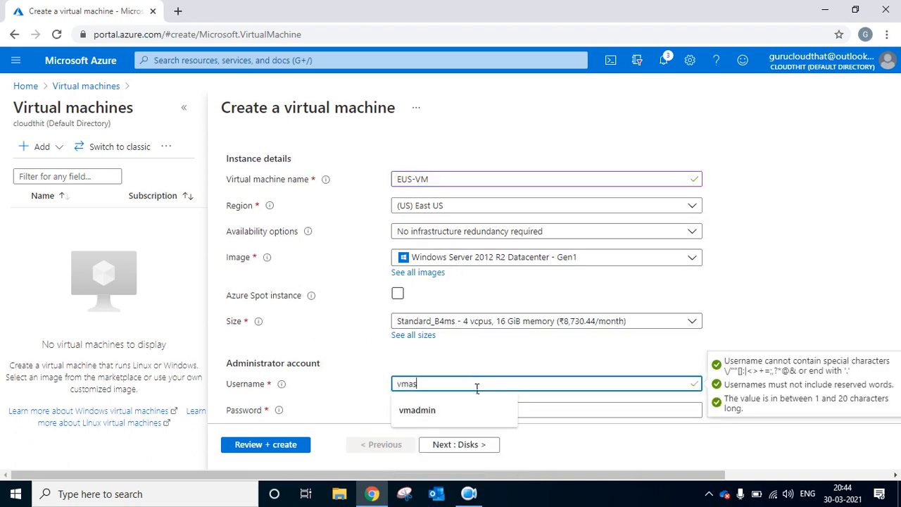
{"action": "type", "text": "min"}
{"action": "key", "text": "Tab"}
{"action": "scroll", "coordinate": [483, 318], "scroll_direction": "down", "scroll_amount": 2}
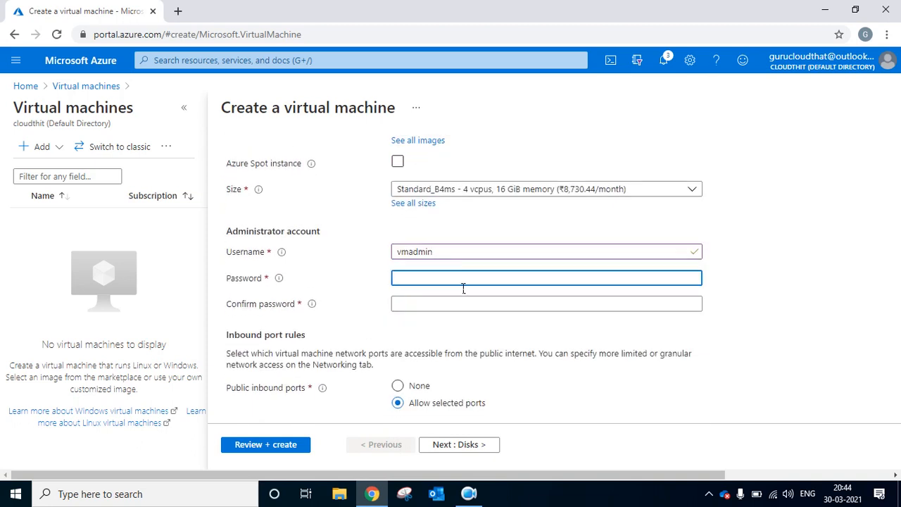
{"action": "type", "text": "••••••••••••"}
{"action": "key", "text": "Tab"}
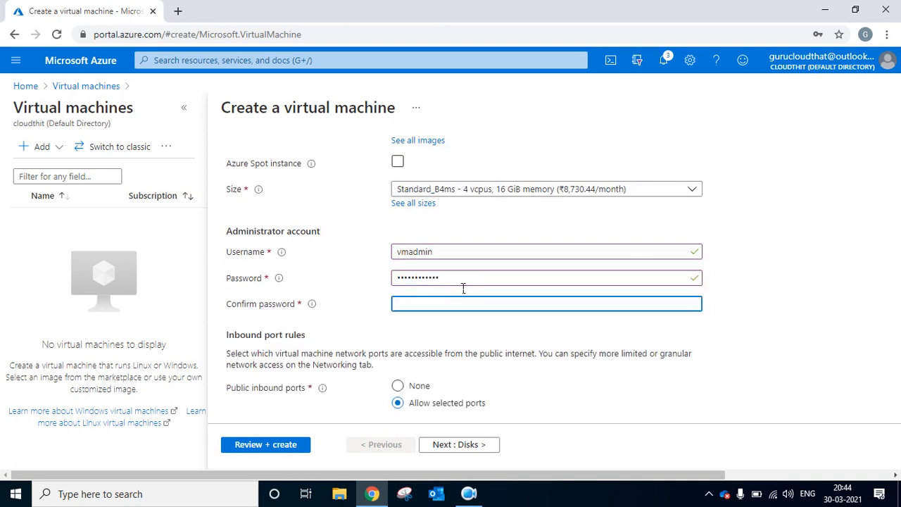
{"action": "type", "text": "••••••••••"}
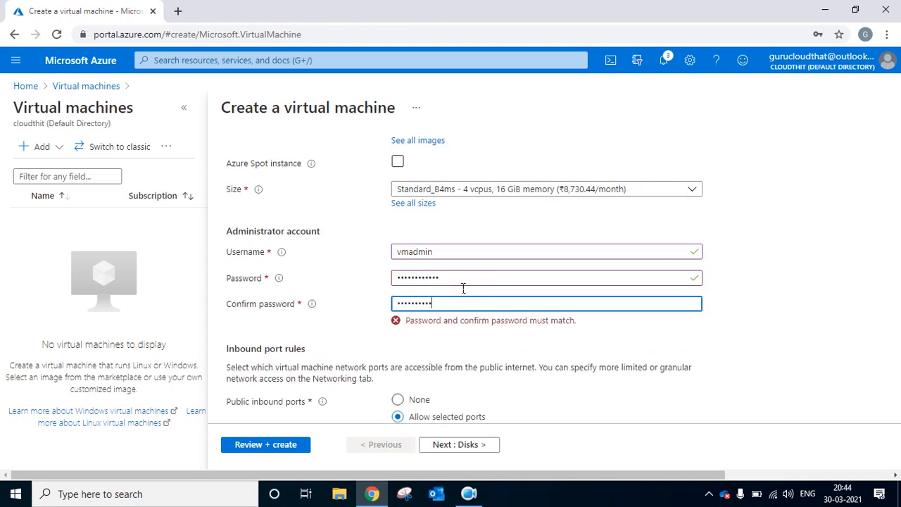
{"action": "scroll", "coordinate": [465, 324], "scroll_direction": "down", "scroll_amount": 2}
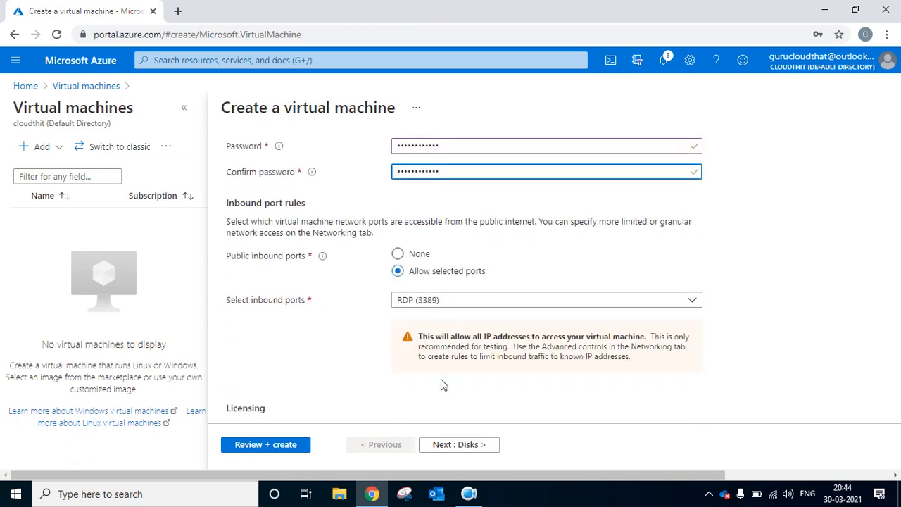
Keep default disks and EUS-VNET networking, validate, and create EUS-VM.
{"action": "left_click", "coordinate": [458, 445]}
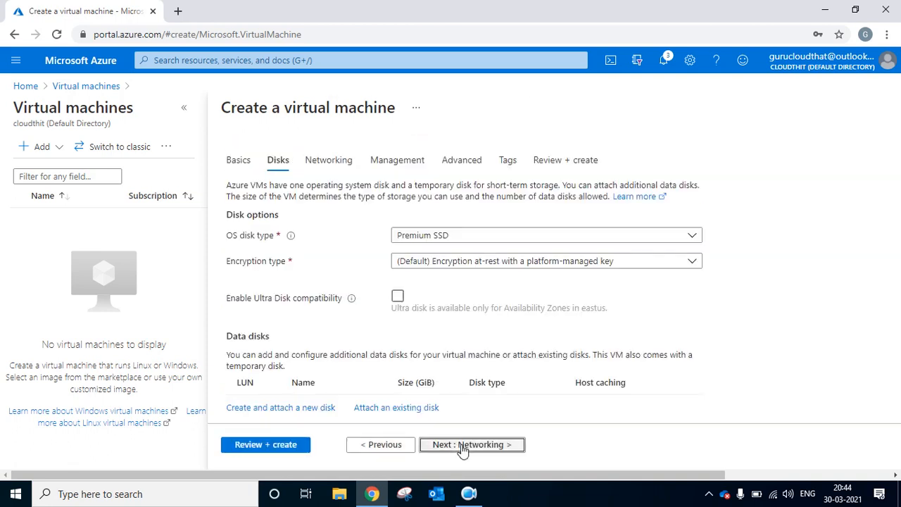
{"action": "left_click", "coordinate": [459, 445]}
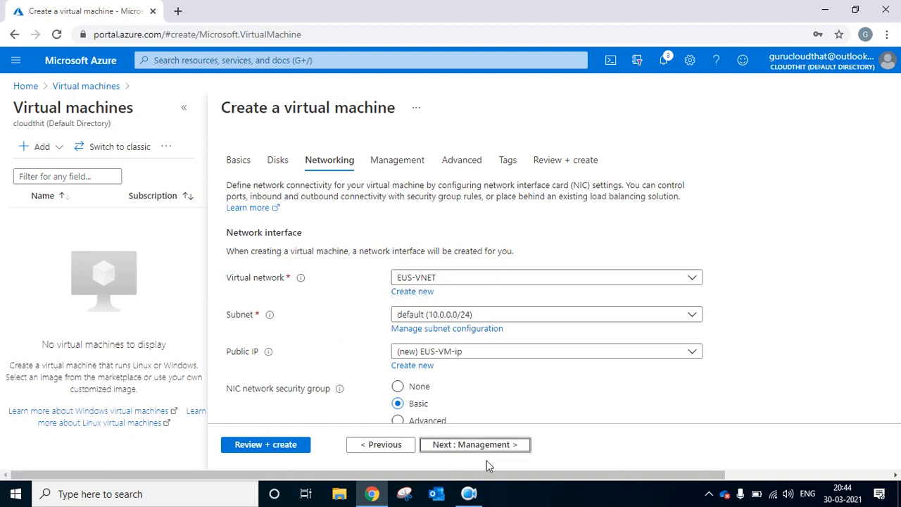
{"action": "left_click", "coordinate": [303, 447]}
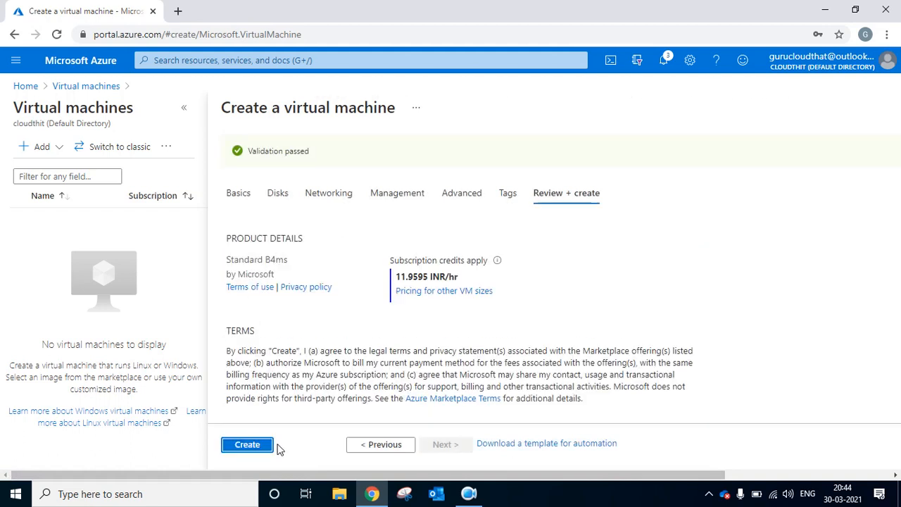
{"action": "left_click", "coordinate": [263, 445]}
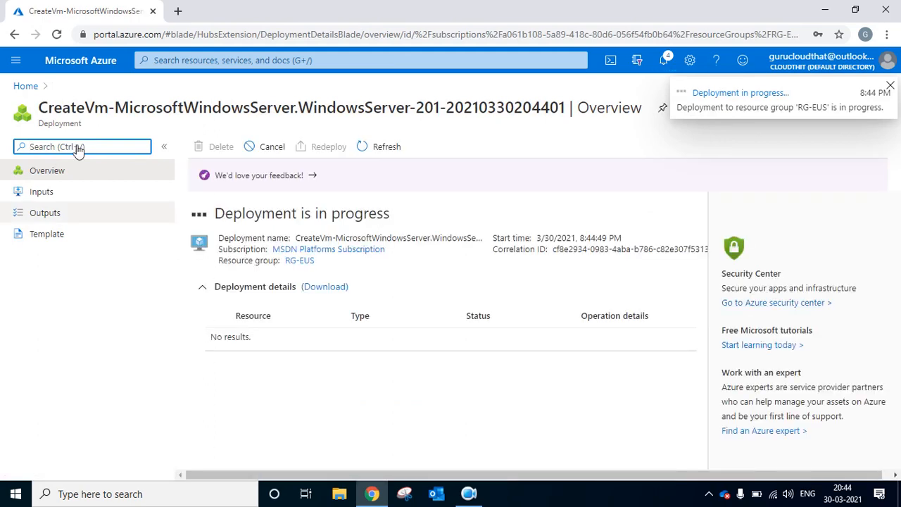
From Home, start a new virtual machine under Virtual machines and show its resource group choices.
{"action": "left_click", "coordinate": [25, 85]}
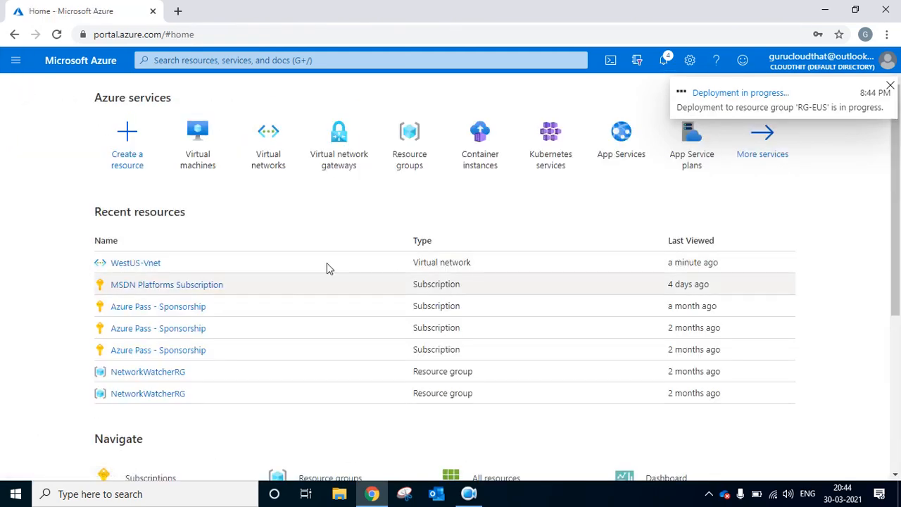
{"action": "left_click", "coordinate": [217, 176]}
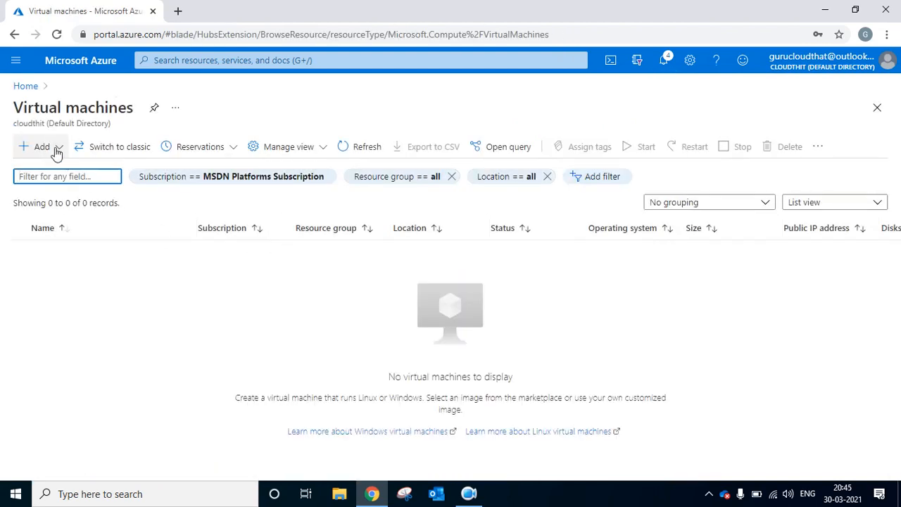
{"action": "left_click", "coordinate": [50, 146]}
{"action": "left_click", "coordinate": [42, 169]}
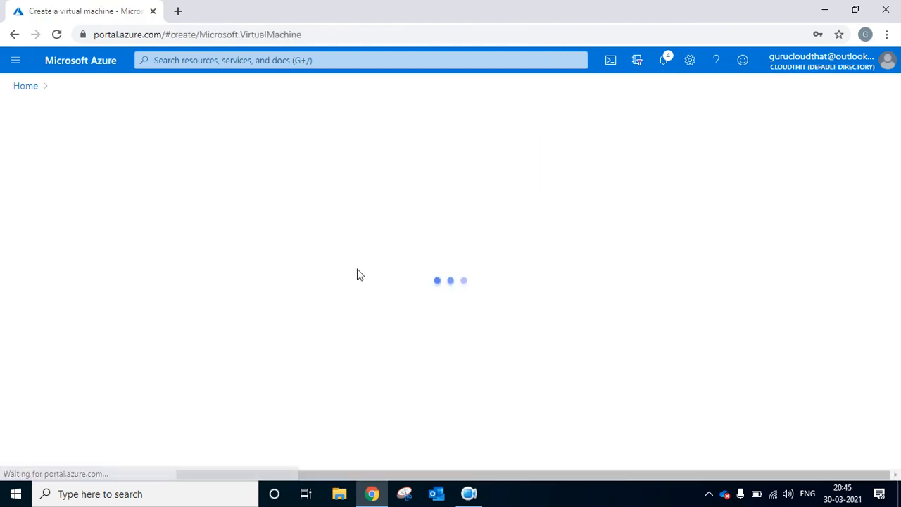
{"action": "left_click", "coordinate": [446, 315]}
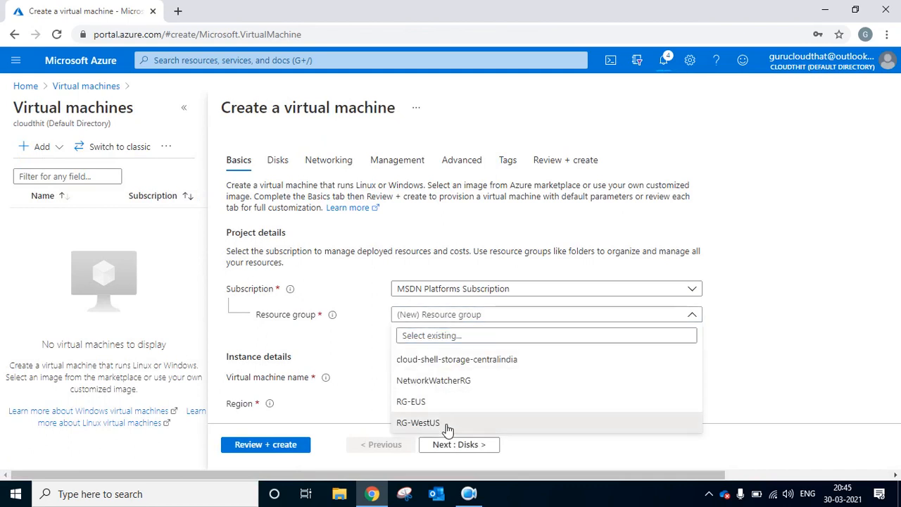
Assign the VM to resource group RG-WestUS and name it WestUS-VM.
{"action": "left_click", "coordinate": [446, 425]}
{"action": "scroll", "coordinate": [554, 348], "scroll_direction": "down", "scroll_amount": 1}
{"action": "left_click", "coordinate": [552, 311]}
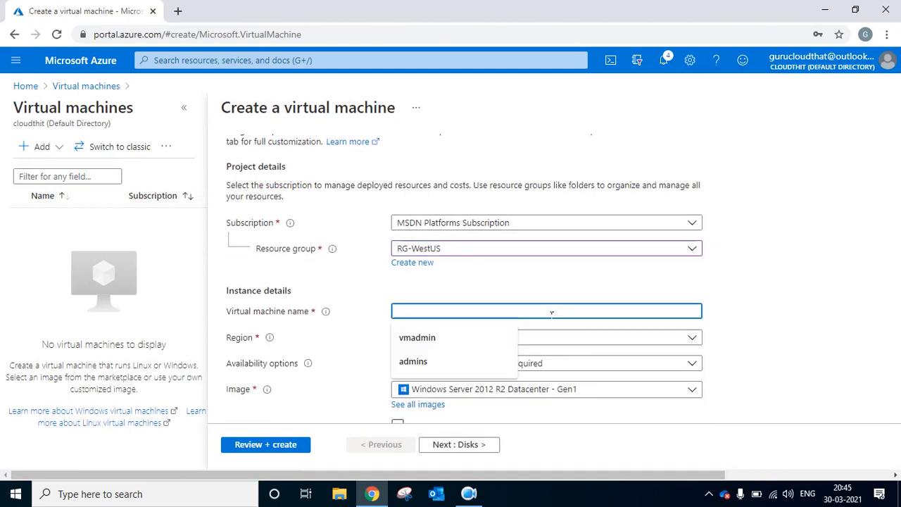
{"action": "type", "text": "WE"}
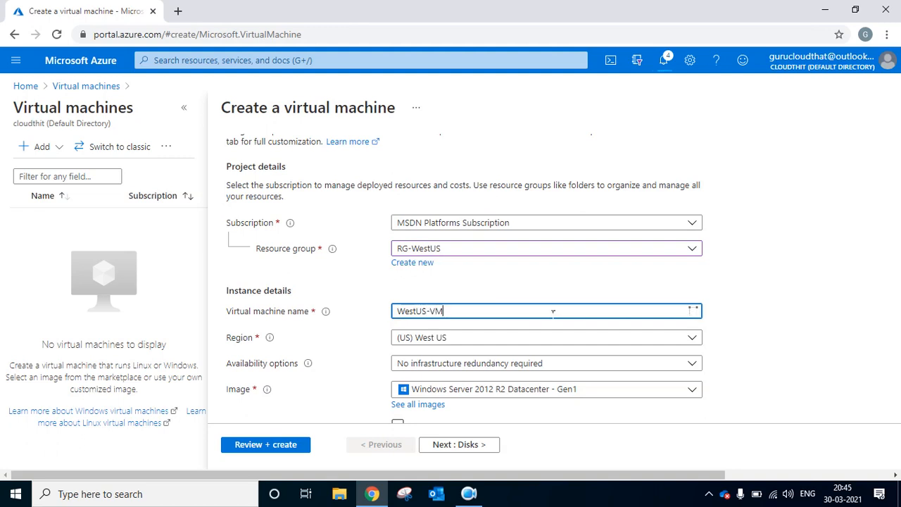
{"action": "type", "text": "stUS-VM"}
{"action": "scroll", "coordinate": [539, 352], "scroll_direction": "down", "scroll_amount": 3}
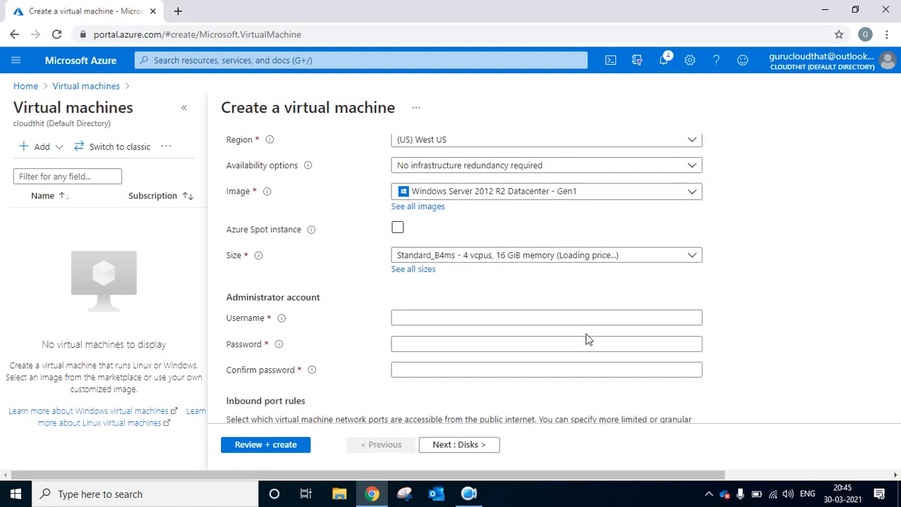
Enter administrator username vmadmin and type the account password.
{"action": "left_click", "coordinate": [521, 317]}
{"action": "type", "text": "vmad"}
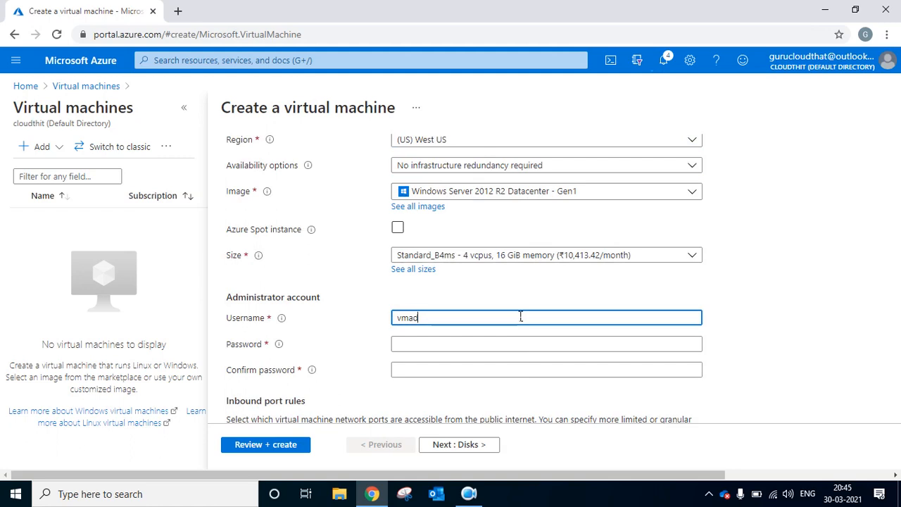
{"action": "type", "text": "min"}
{"action": "key", "text": "Tab"}
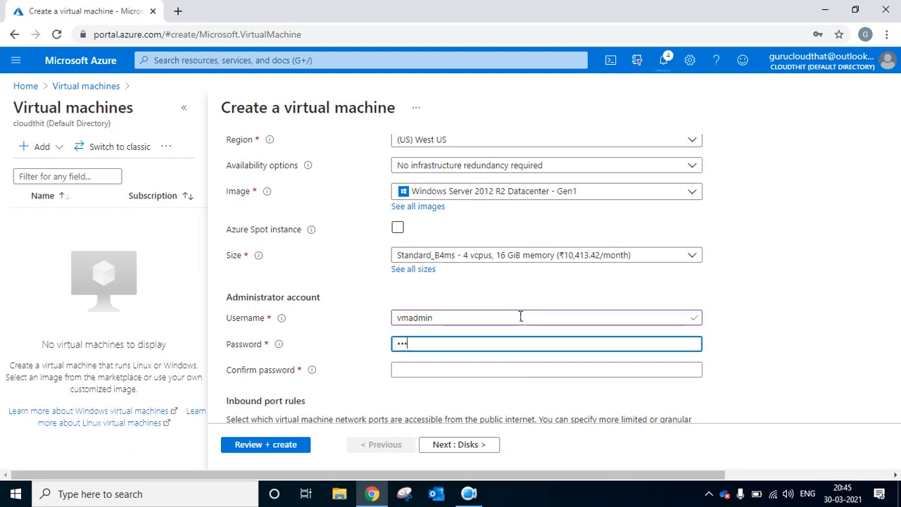
{"action": "type", "text": "1"}
{"action": "key", "text": "Tab"}
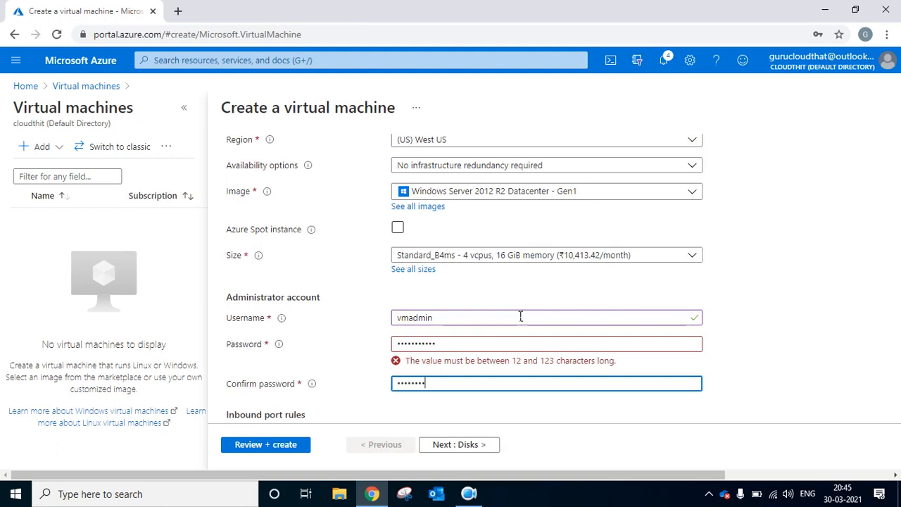
{"action": "type", "text": "••"}
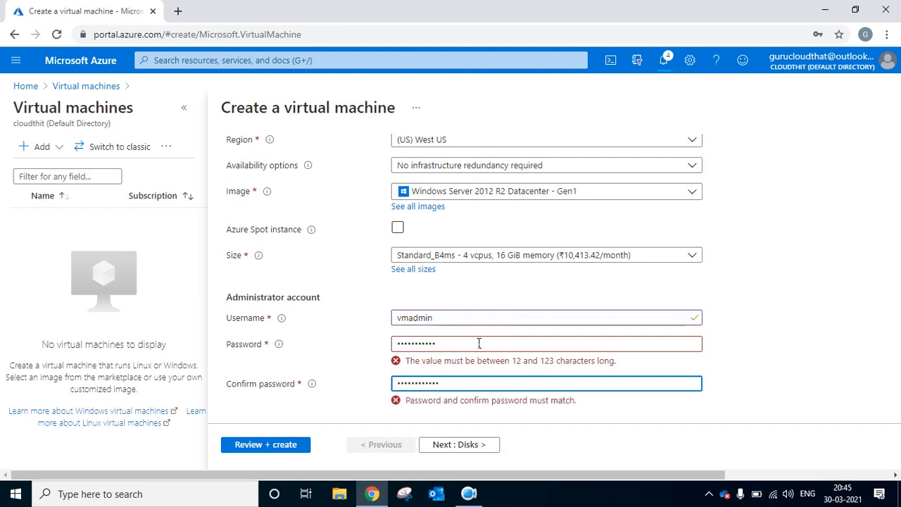
{"action": "left_click_drag", "start_coordinate": [466, 343], "coordinate": [347, 294]}
{"action": "type", "text": "••••••"}
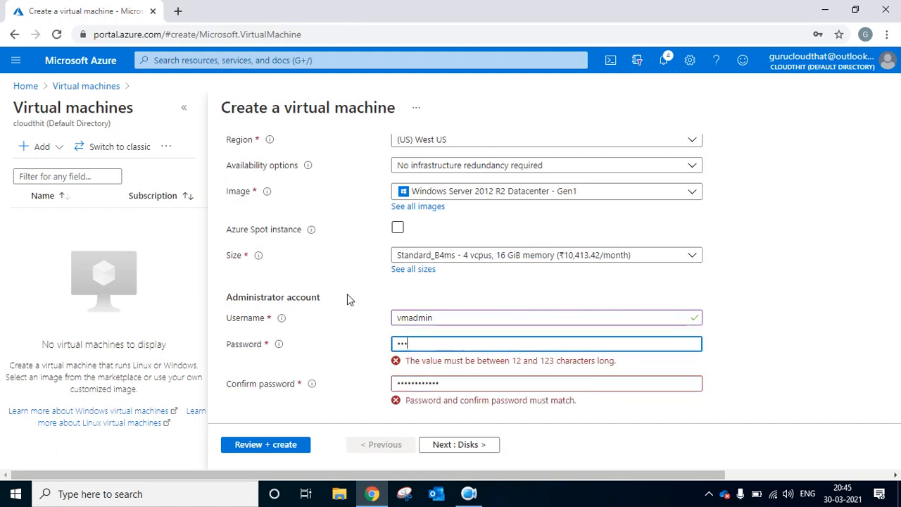
{"action": "key", "text": "BackSpace"}
{"action": "key", "text": "BackSpace"}
{"action": "key", "text": "BackSpace"}
{"action": "key", "text": "BackSpace"}
{"action": "key", "text": "BackSpace"}
{"action": "key", "text": "BackSpace"}
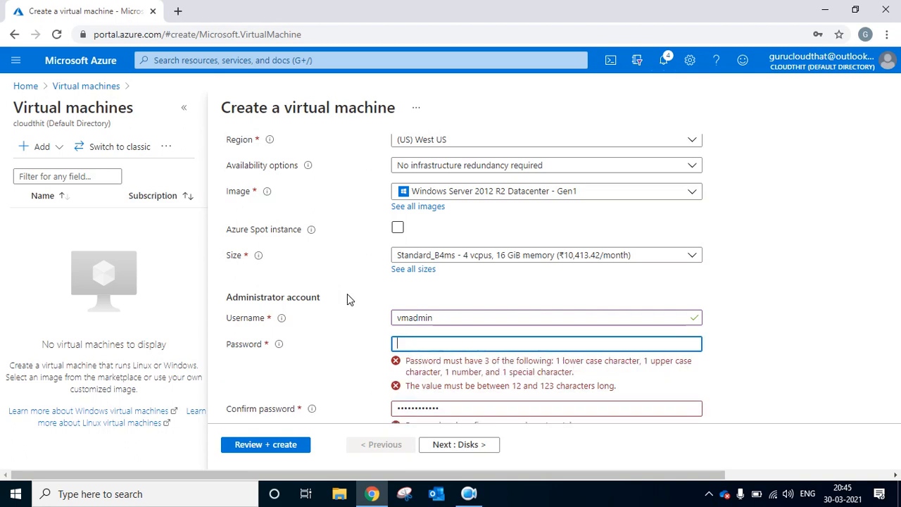
{"action": "type", "text": "••••••••••••"}
Retype the password and confirmation so they match, then check inbound RDP (3389) is allowed.
{"action": "scroll", "coordinate": [362, 315], "scroll_direction": "down", "scroll_amount": 1}
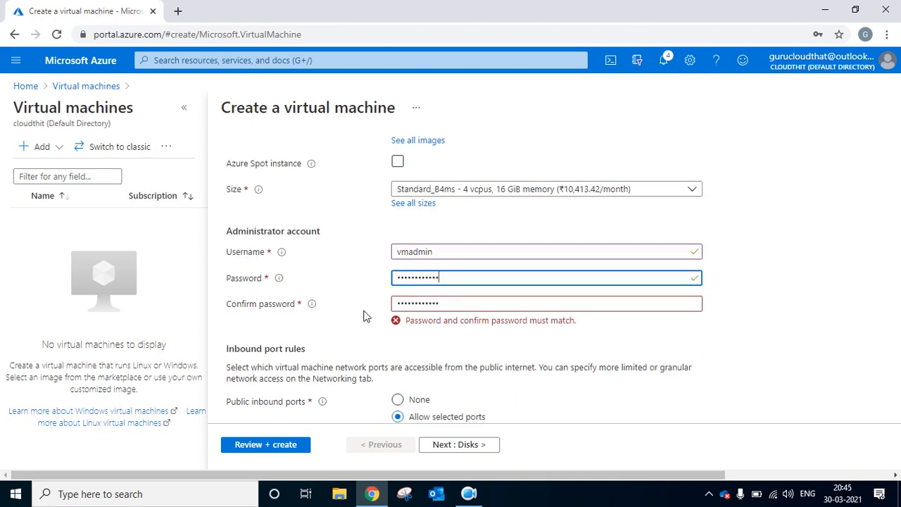
{"action": "double_click", "coordinate": [455, 309]}
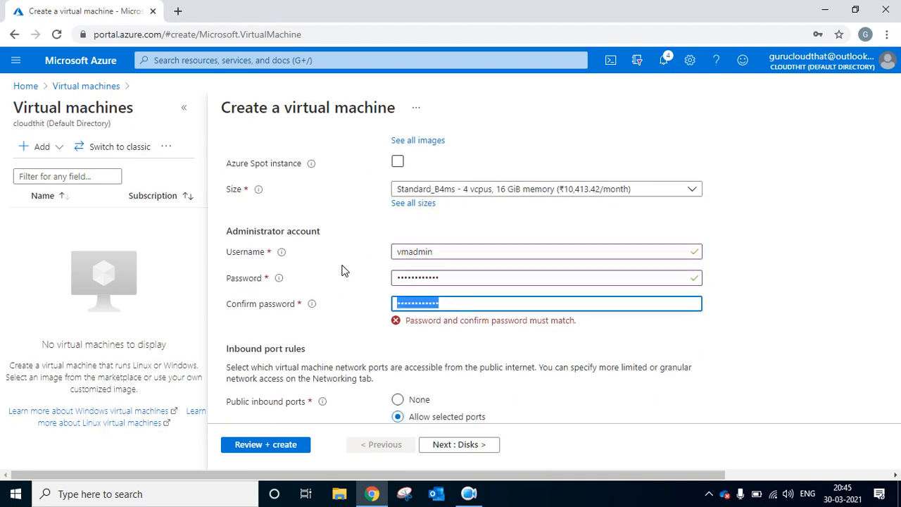
{"action": "type", "text": "••"}
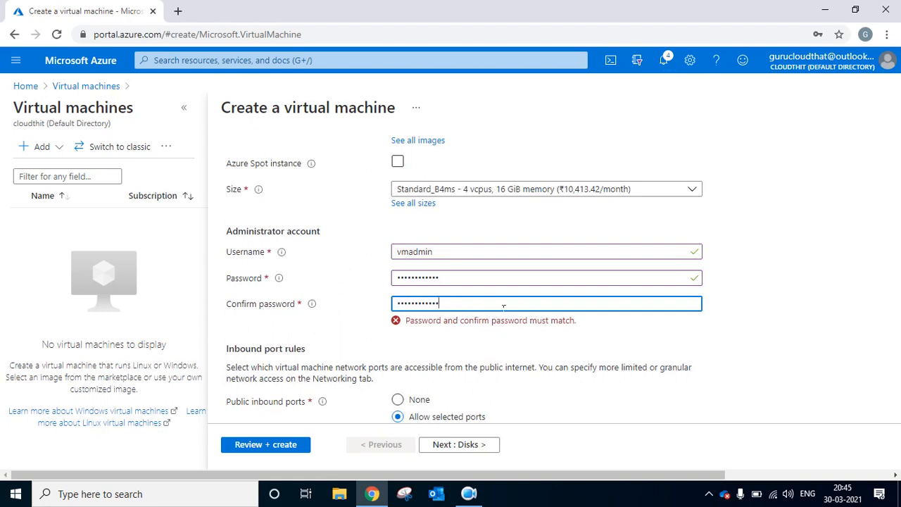
{"action": "key", "text": "ctrl+a"}
{"action": "left_click", "coordinate": [406, 282]}
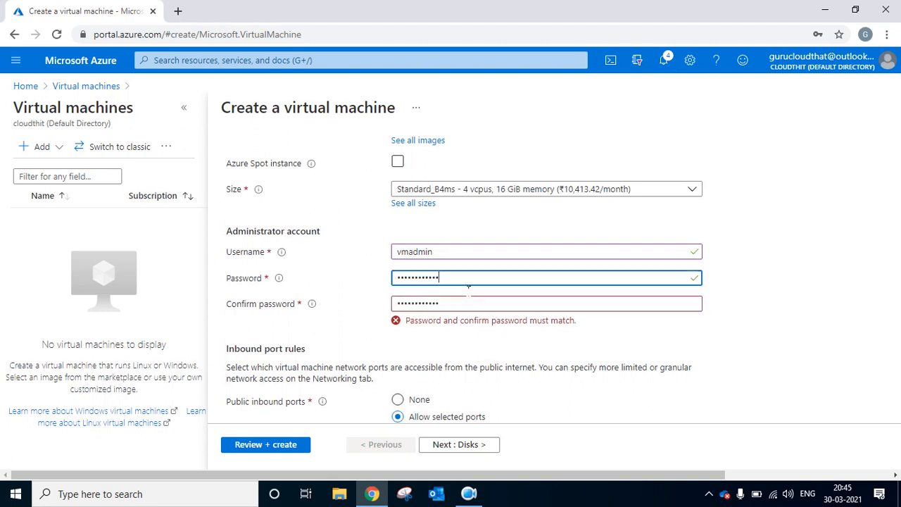
{"action": "key", "text": "ctrl+a"}
{"action": "type", "text": "••••••••"}
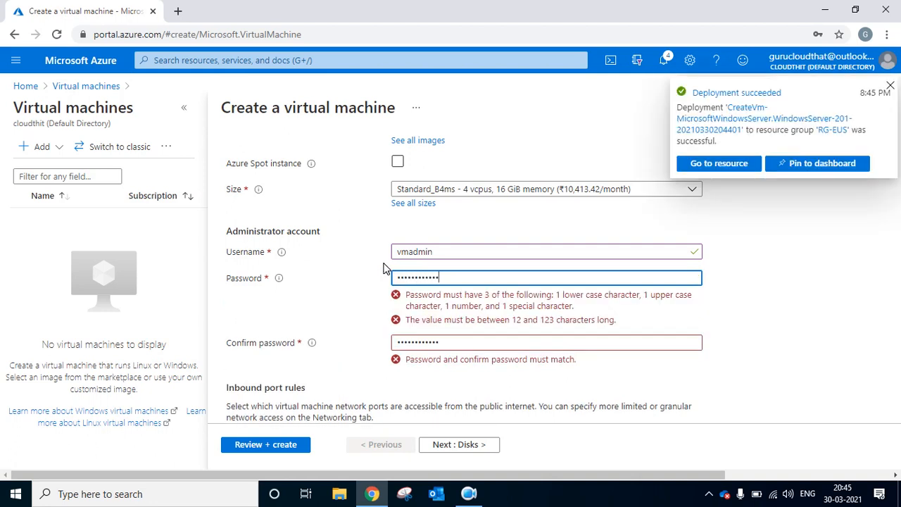
{"action": "key", "text": "Tab"}
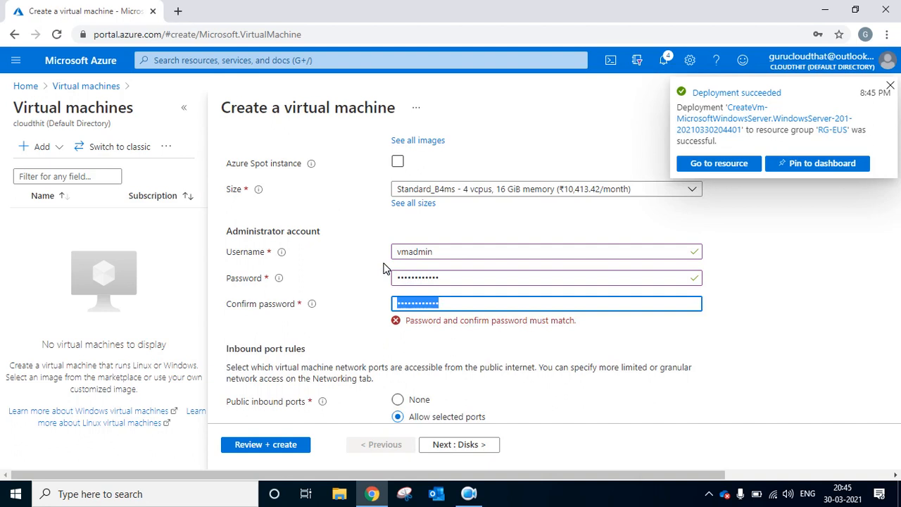
{"action": "type", "text": "••"}
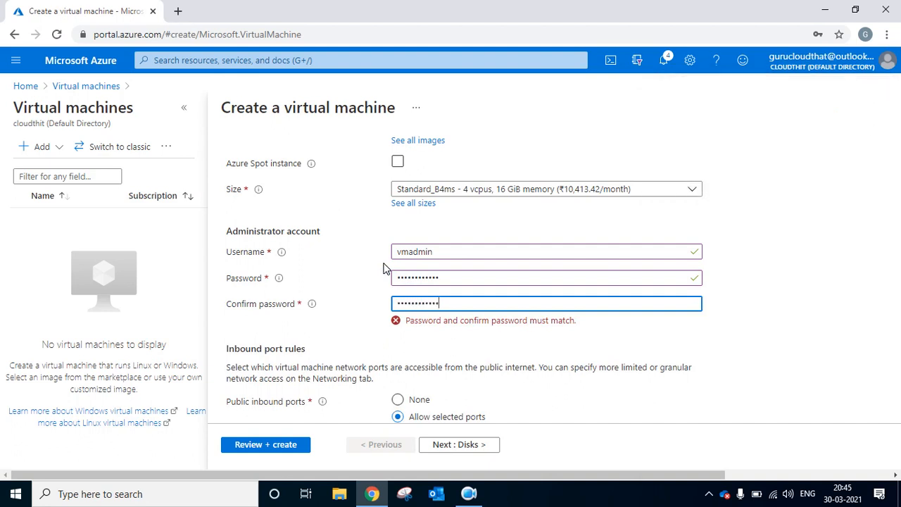
{"action": "scroll", "coordinate": [383, 268], "scroll_direction": "down", "scroll_amount": 3}
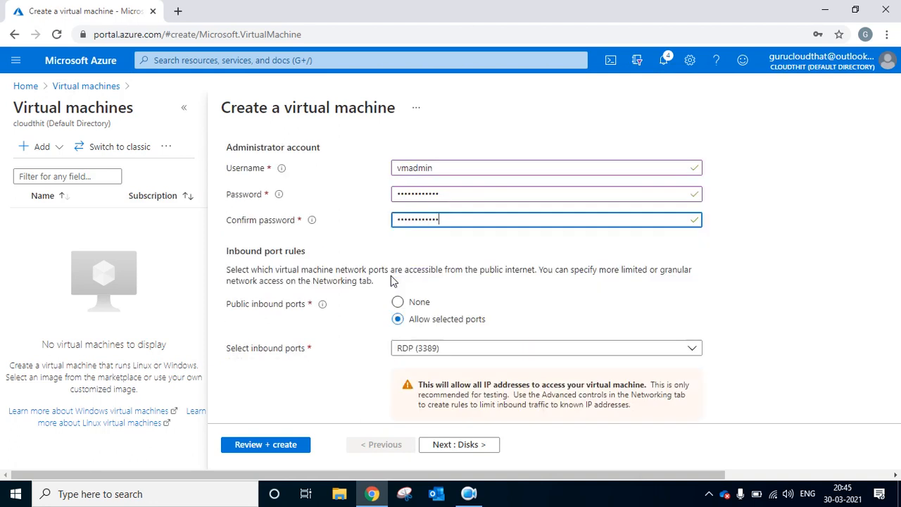
Skip past Disks and Networking, create WestUS-VM, and follow its deployment in Notifications.
{"action": "left_click", "coordinate": [465, 450]}
{"action": "left_click", "coordinate": [485, 445]}
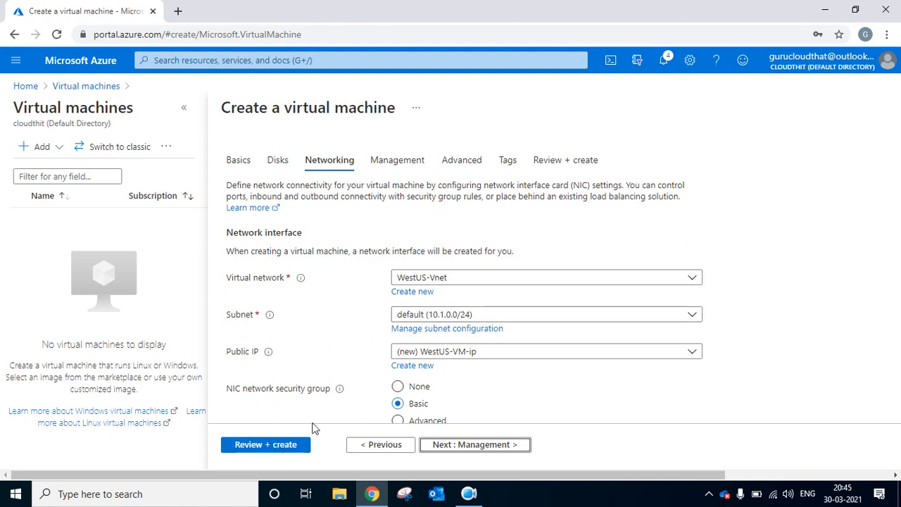
{"action": "left_click", "coordinate": [278, 446]}
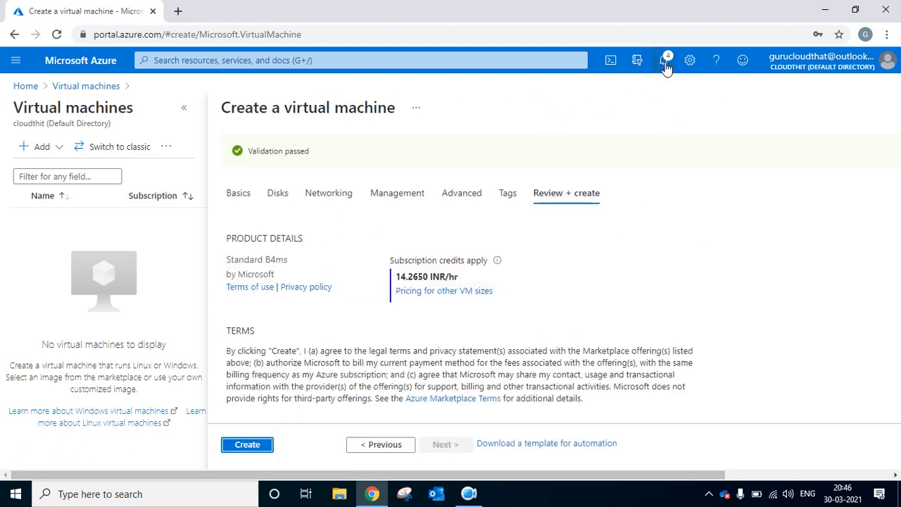
{"action": "left_click", "coordinate": [270, 444]}
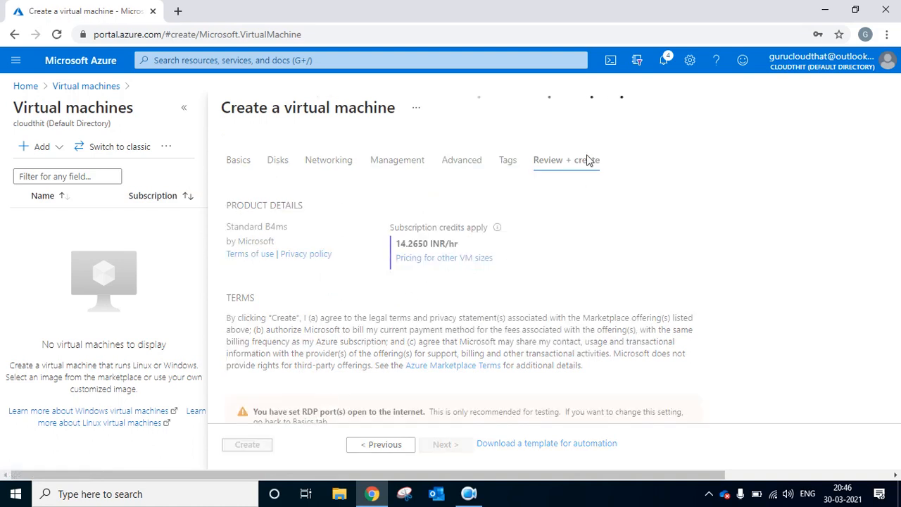
{"action": "left_click", "coordinate": [674, 68]}
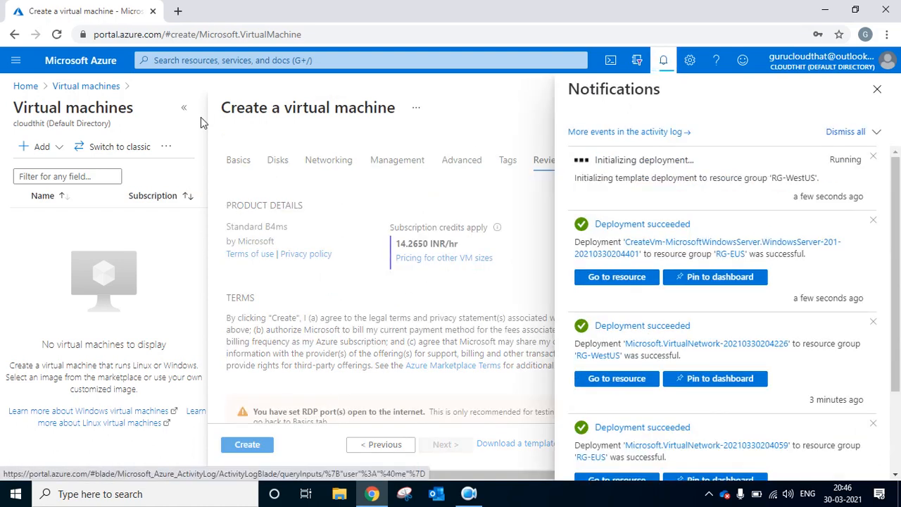
Open EUS-VM's overview from the Virtual machines list on the Azure home page.
{"action": "left_click", "coordinate": [649, 282]}
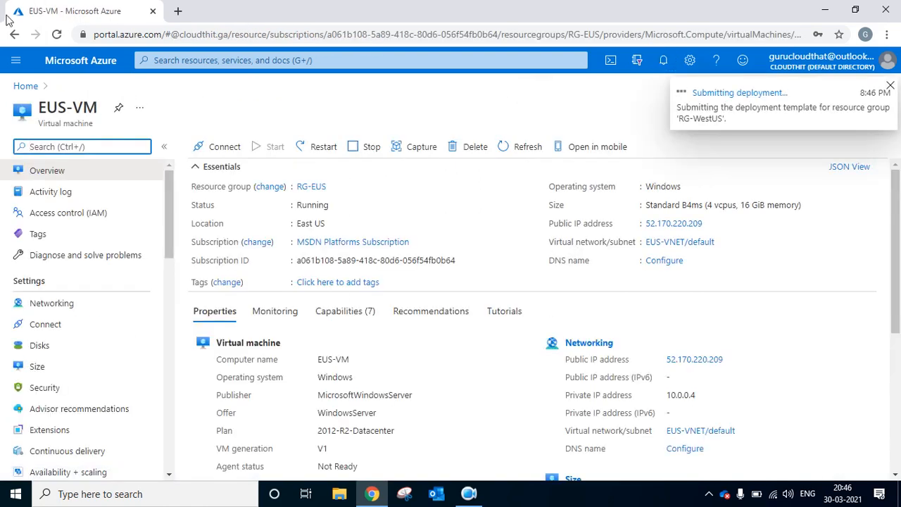
{"action": "left_click_drag", "start_coordinate": [96, 111], "coordinate": [38, 110]}
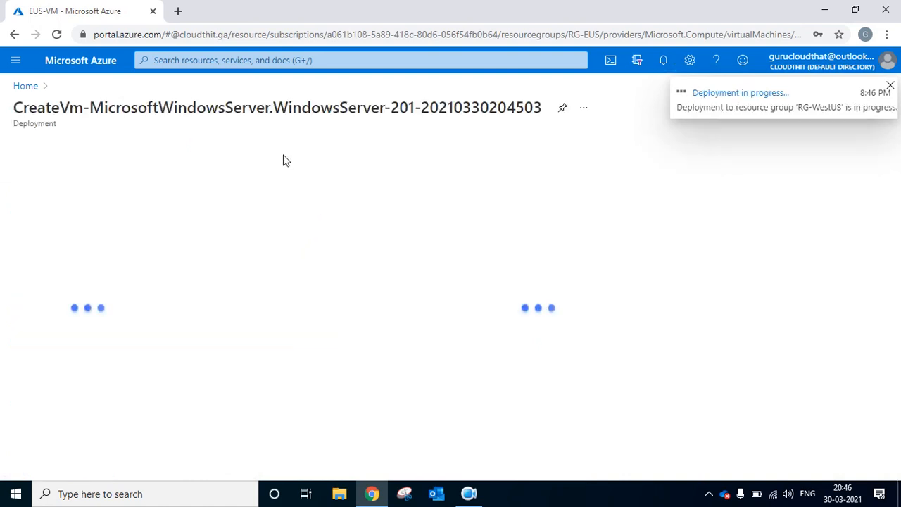
{"action": "left_click", "coordinate": [35, 86]}
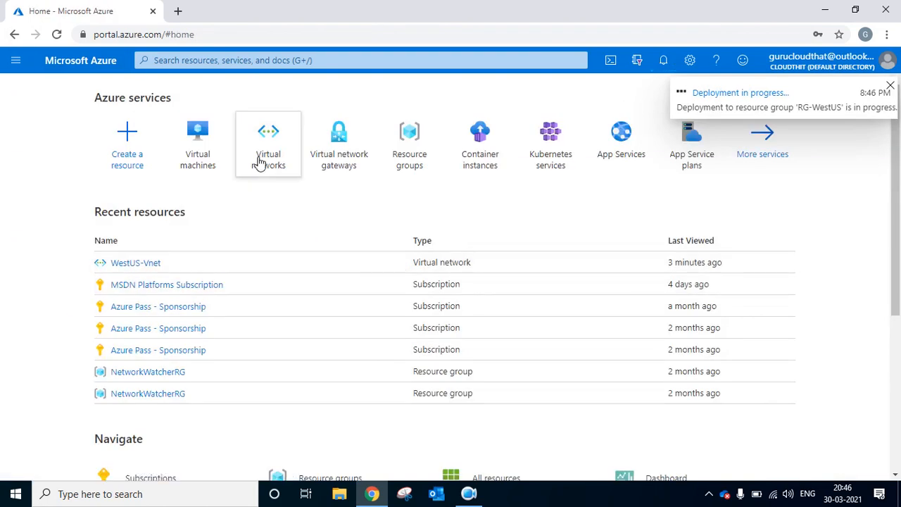
{"action": "left_click", "coordinate": [211, 155]}
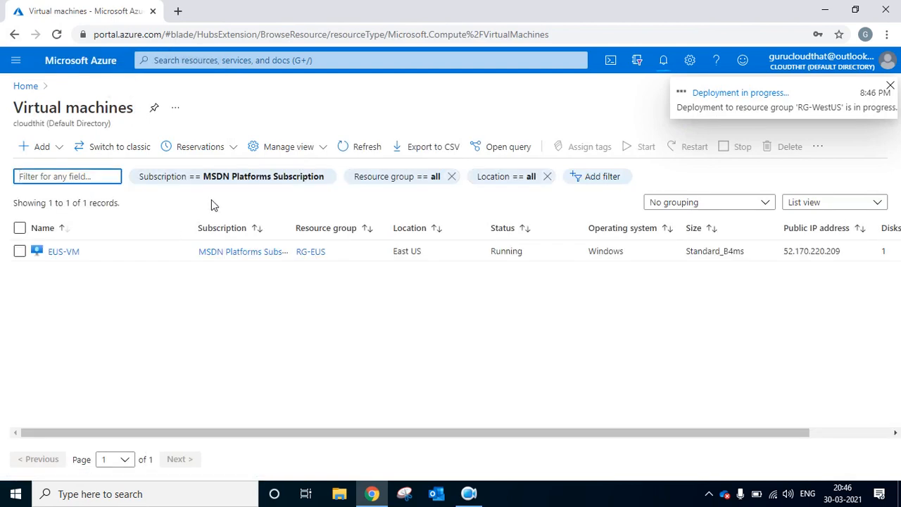
{"action": "left_click", "coordinate": [68, 252]}
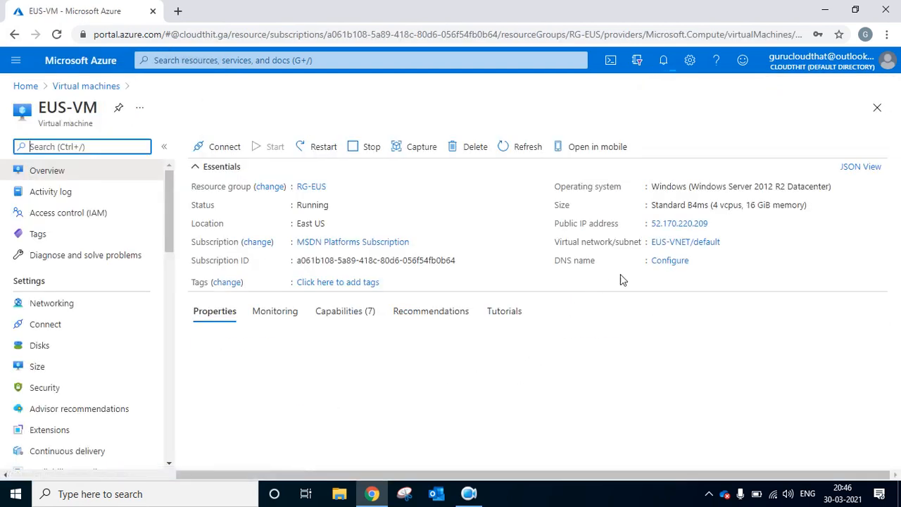
Copy EUS-VM's public IP 52.170.220.209 and connect to it with Remote Desktop Connection.
{"action": "left_click", "coordinate": [712, 223]}
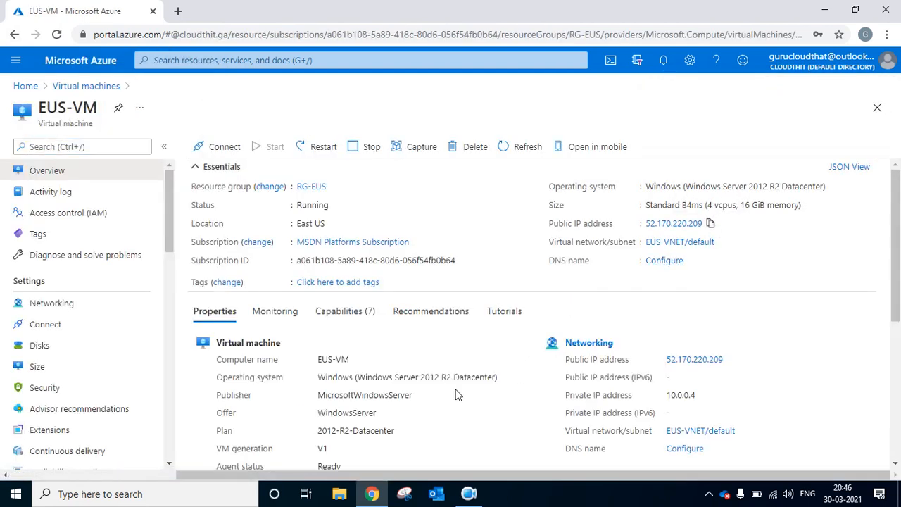
{"action": "left_click", "coordinate": [169, 496]}
{"action": "type", "text": "remo"}
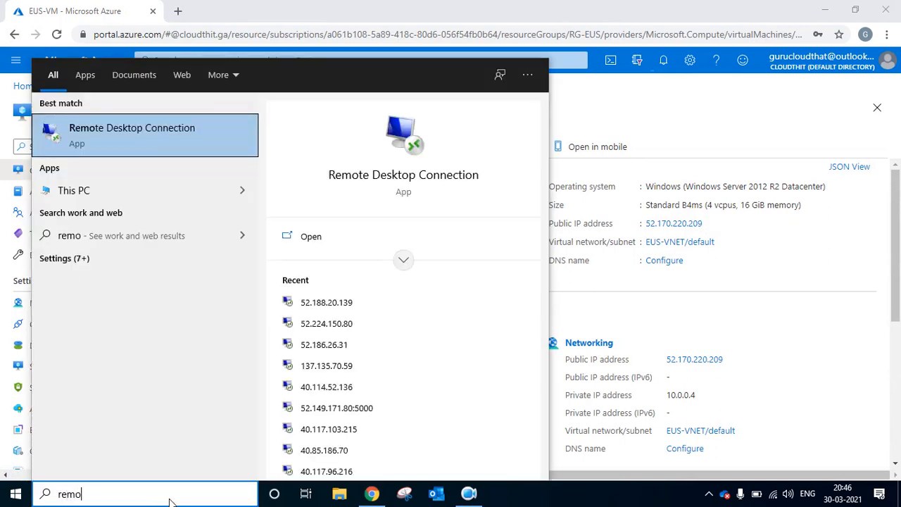
{"action": "key", "text": "Return"}
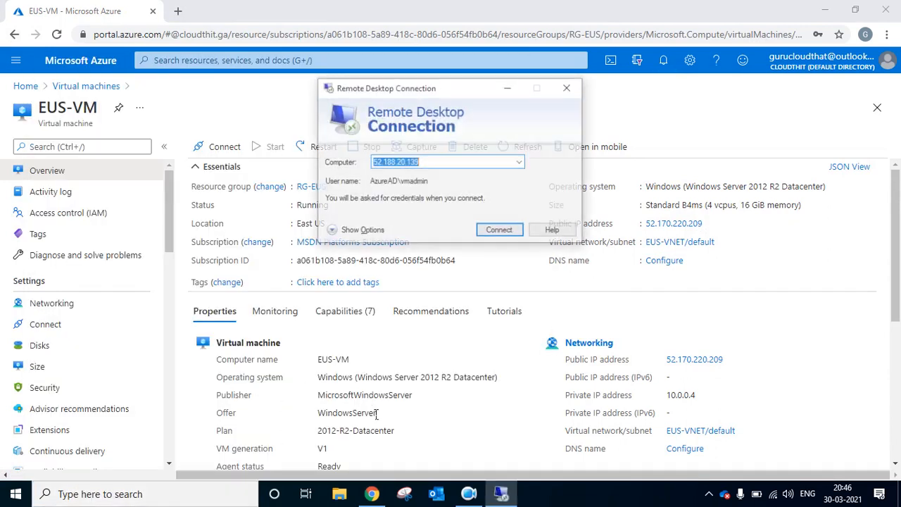
{"action": "type", "text": "52.170.220.209"}
{"action": "left_click", "coordinate": [502, 230]}
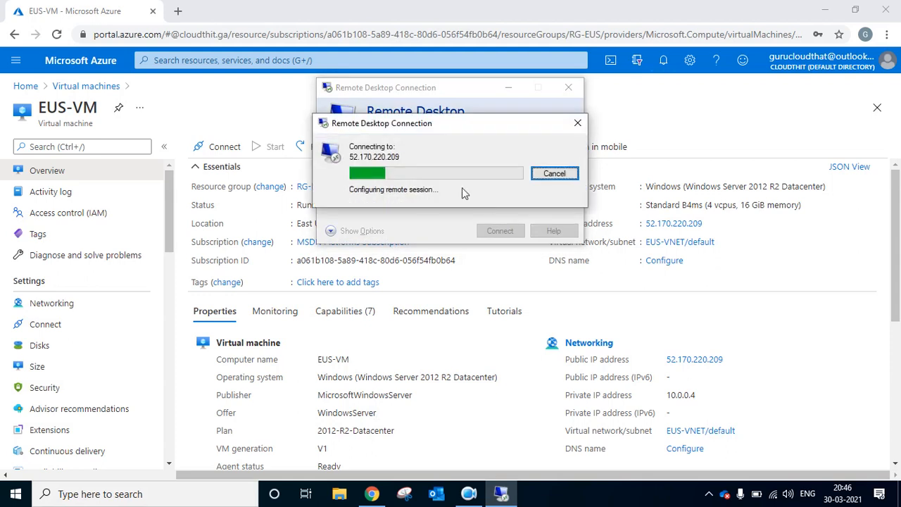
Sign in as vmadmin with the VM password and accept the certificate warning.
{"action": "left_click", "coordinate": [358, 229]}
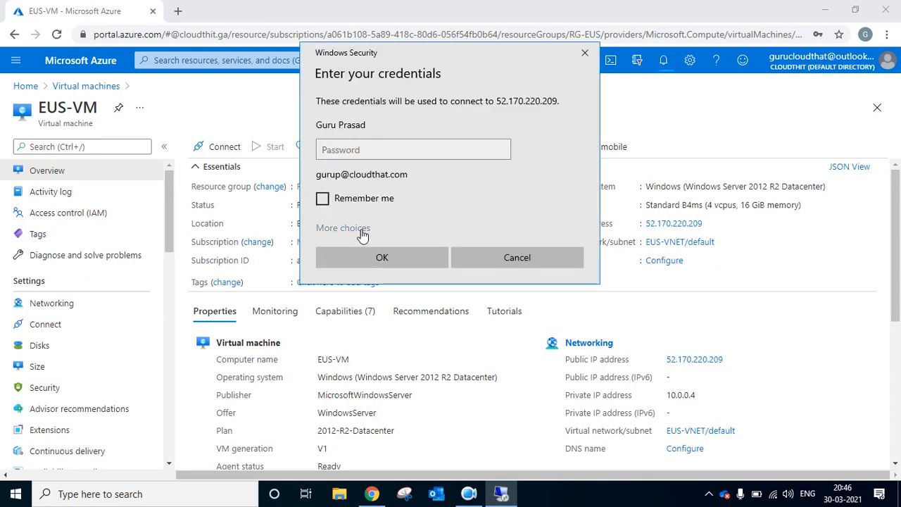
{"action": "left_click", "coordinate": [391, 295]}
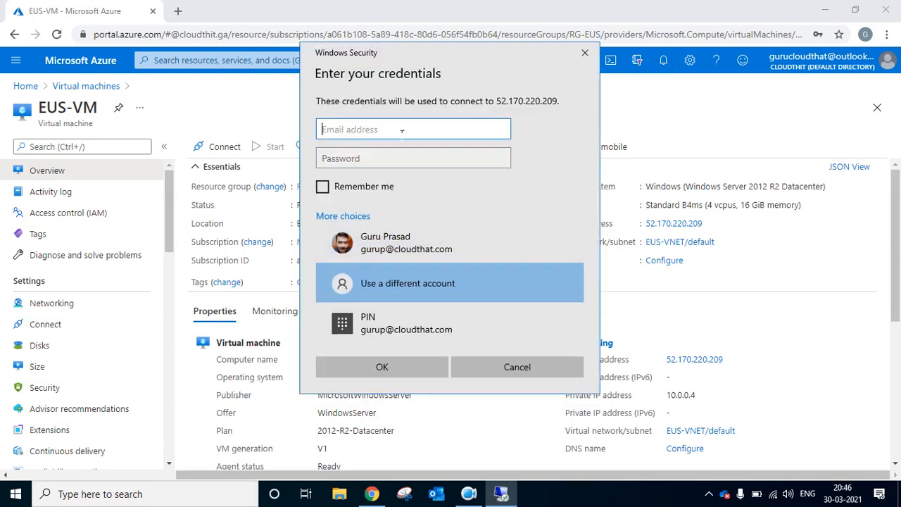
{"action": "type", "text": "vmadmin"}
{"action": "key", "text": "Tab"}
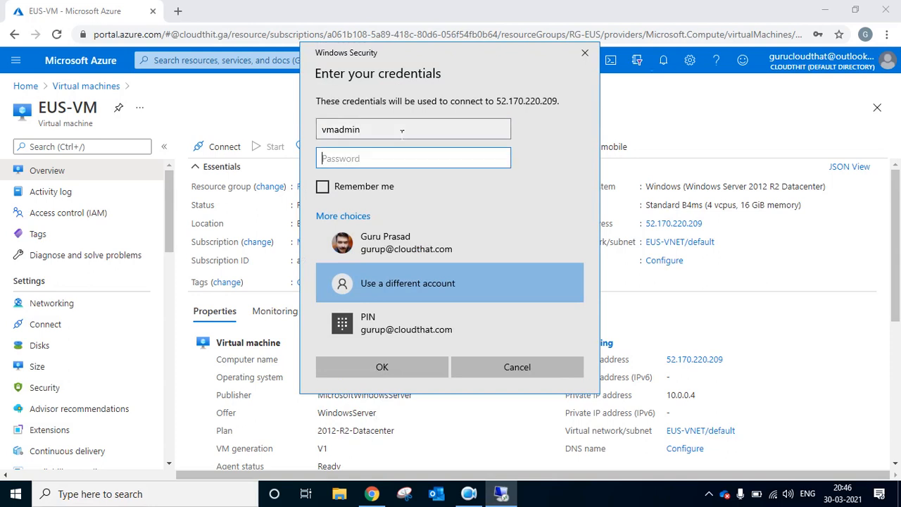
{"action": "type", "text": "P"}
{"action": "key", "text": "Return"}
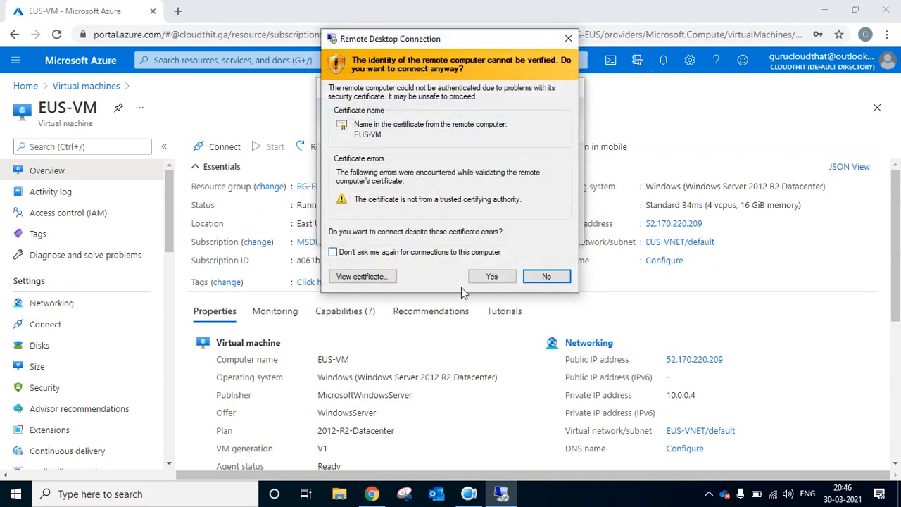
{"action": "left_click", "coordinate": [490, 278]}
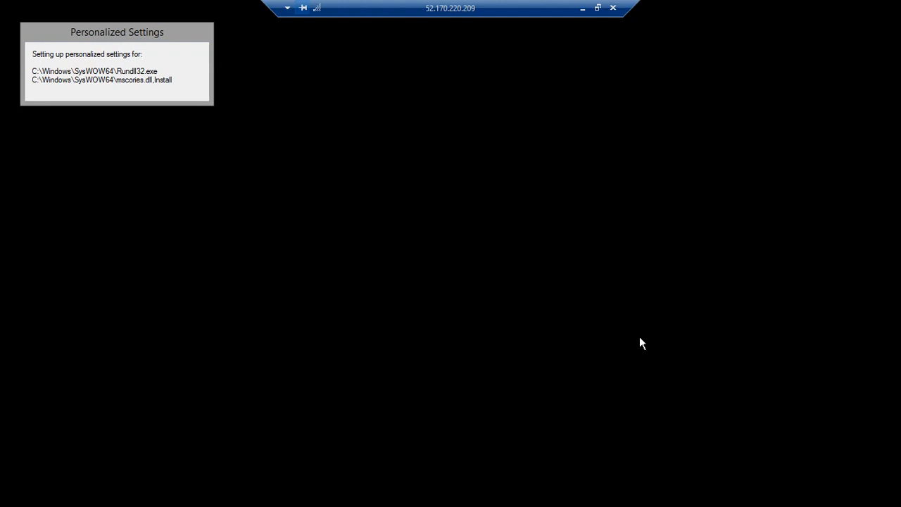
Minimize the EUS-VM remote session to get back to the Azure portal.
{"action": "left_click", "coordinate": [582, 8]}
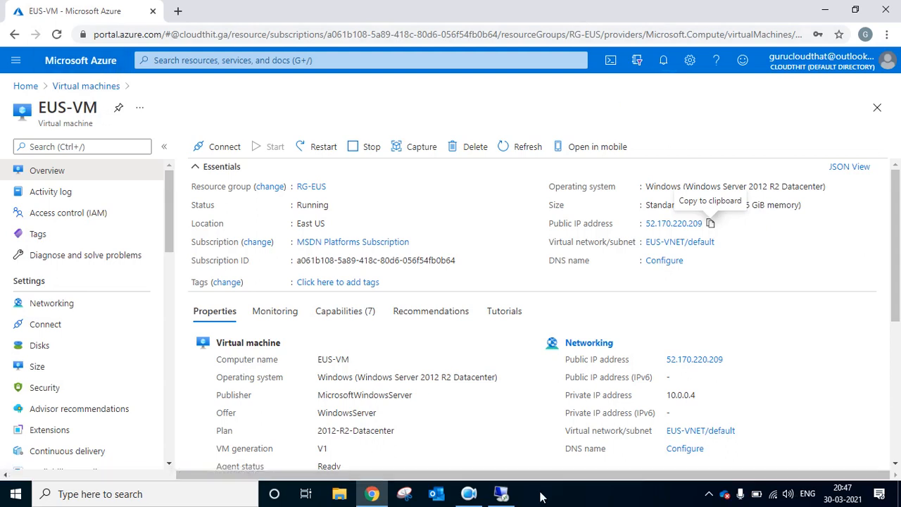
{"action": "left_click", "coordinate": [517, 495]}
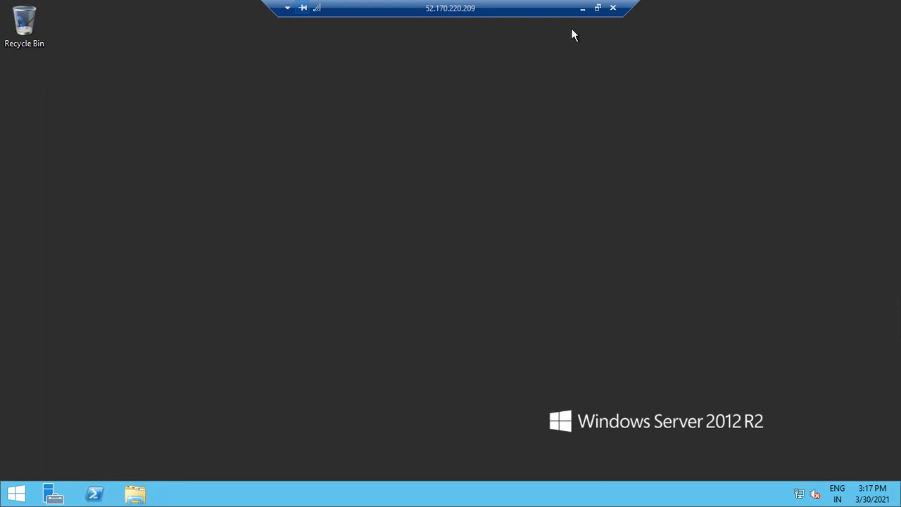
{"action": "left_click", "coordinate": [582, 8]}
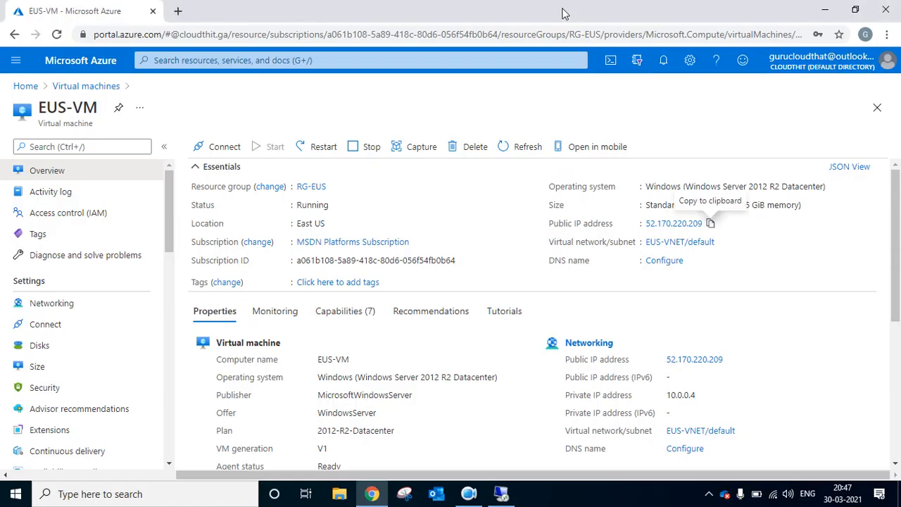
Refresh the VM list, open WestUS-VM and copy its private IP 10.1.0.4.
{"action": "left_click", "coordinate": [81, 88]}
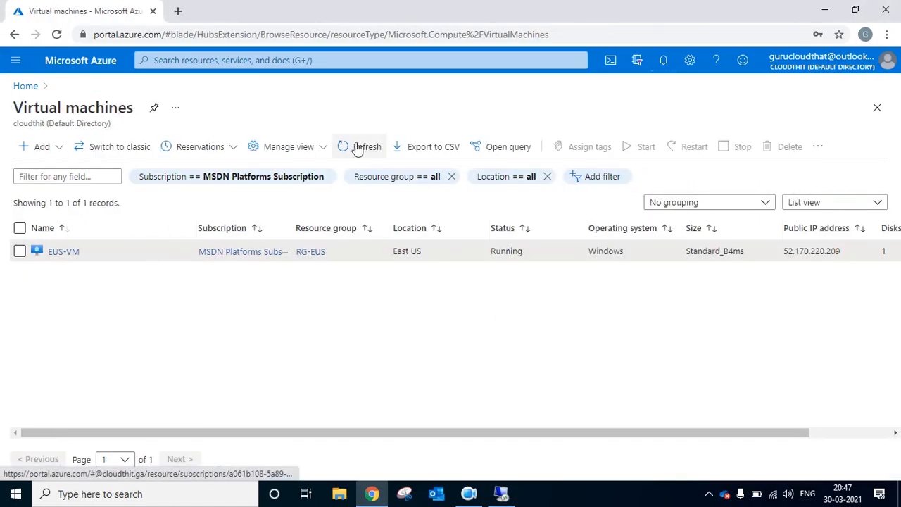
{"action": "left_click", "coordinate": [357, 148]}
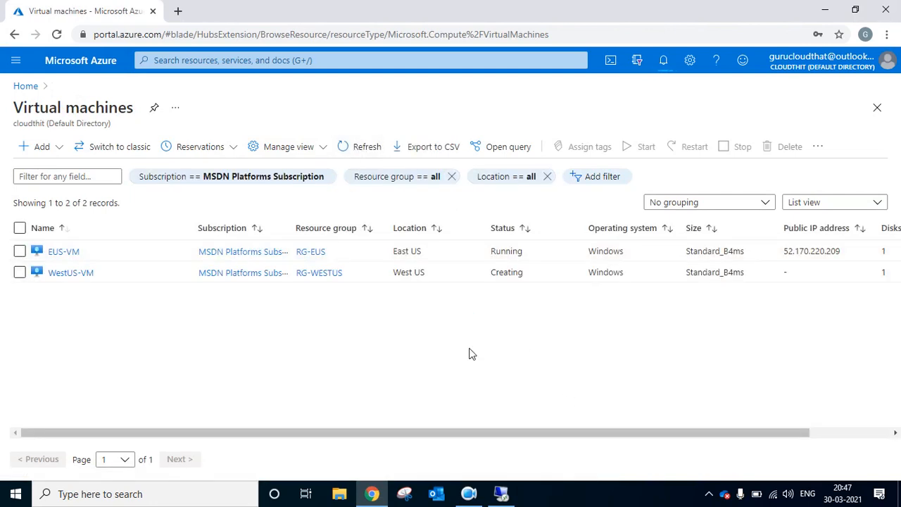
{"action": "left_click", "coordinate": [74, 273]}
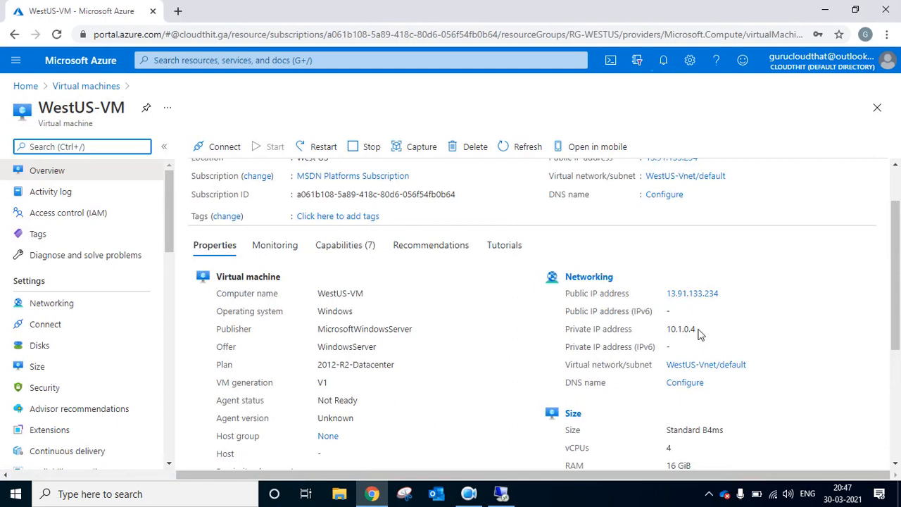
{"action": "left_click_drag", "start_coordinate": [699, 330], "coordinate": [666, 330]}
{"action": "left_click", "coordinate": [730, 336]}
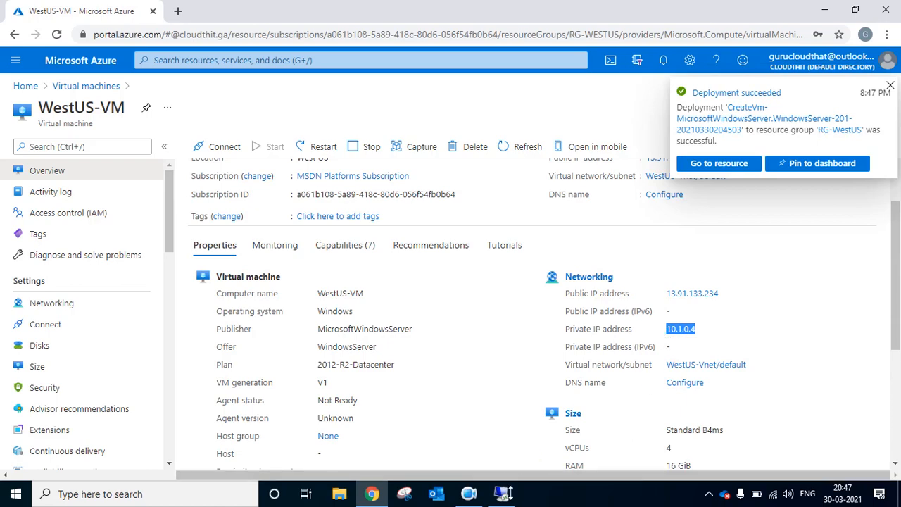
{"action": "left_click", "coordinate": [501, 493]}
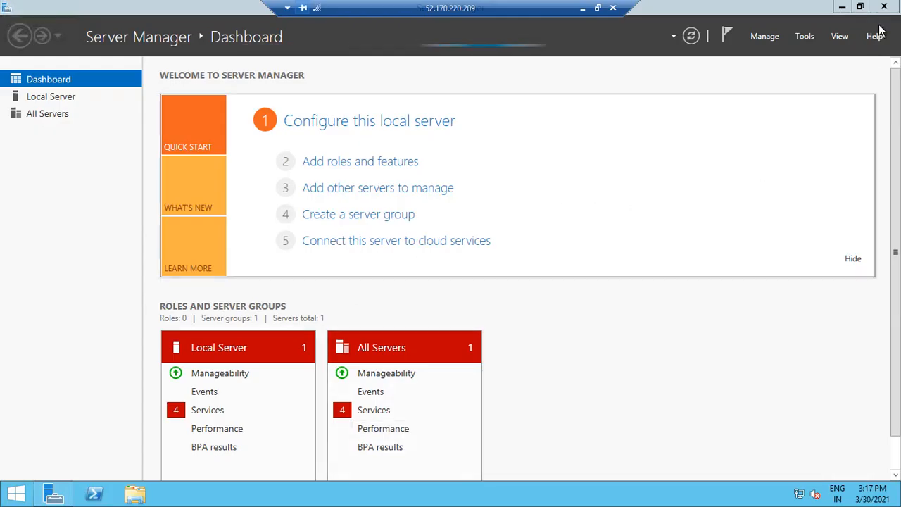
Launch a command prompt on EUS-VM via Run with cmd.
{"action": "left_click", "coordinate": [882, 10]}
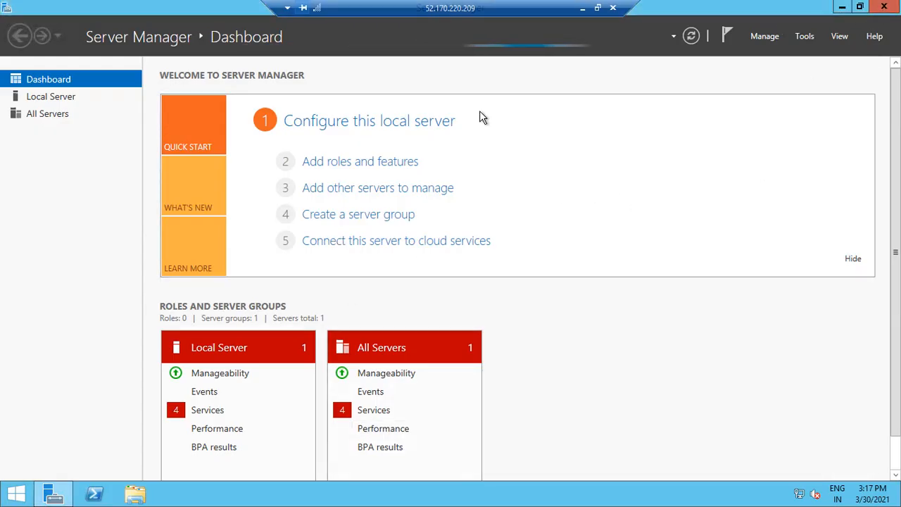
{"action": "right_click", "coordinate": [16, 494]}
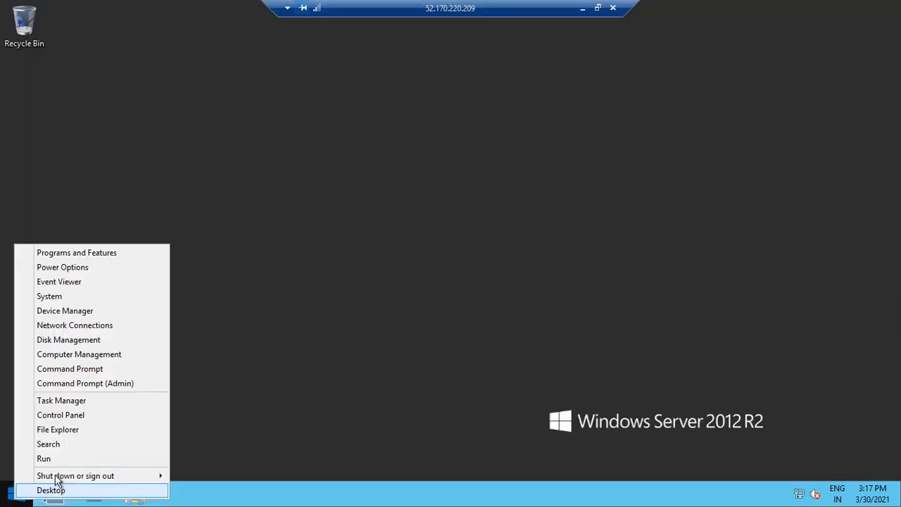
{"action": "left_click", "coordinate": [59, 459]}
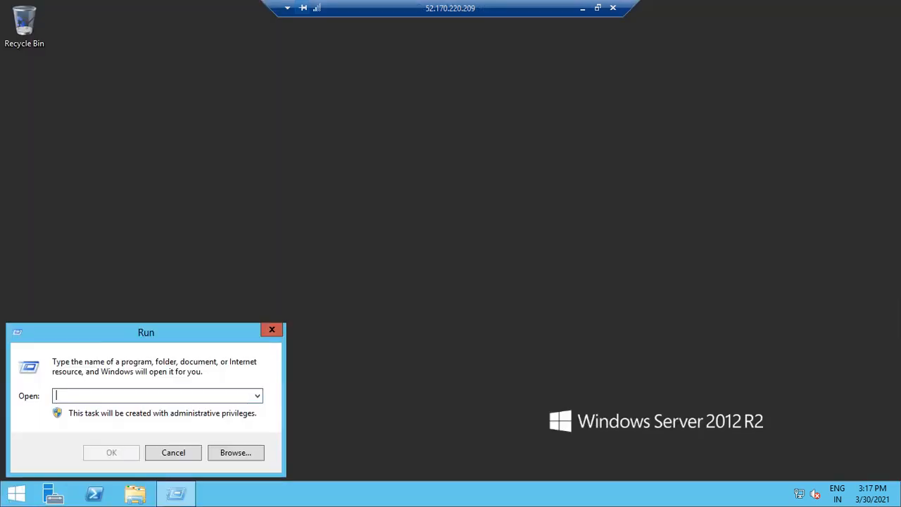
{"action": "type", "text": "cmd"}
{"action": "key", "text": "Return"}
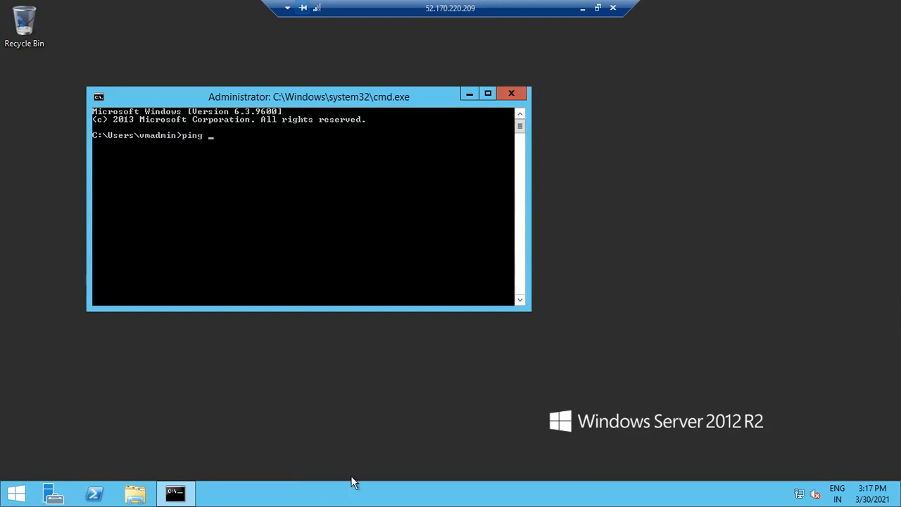
Run the continuous ping 10.1.0.4 -t, then minimize the remote session.
{"action": "right_click", "coordinate": [285, 145]}
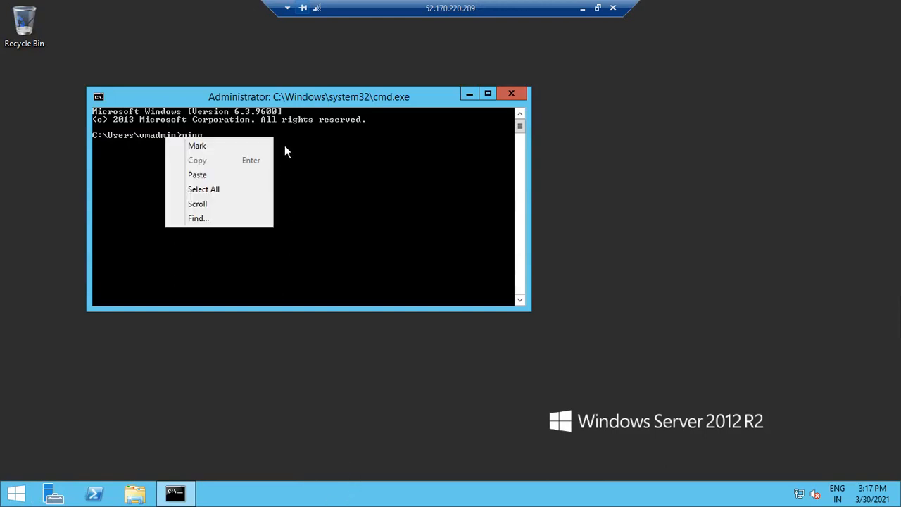
{"action": "left_click", "coordinate": [233, 176]}
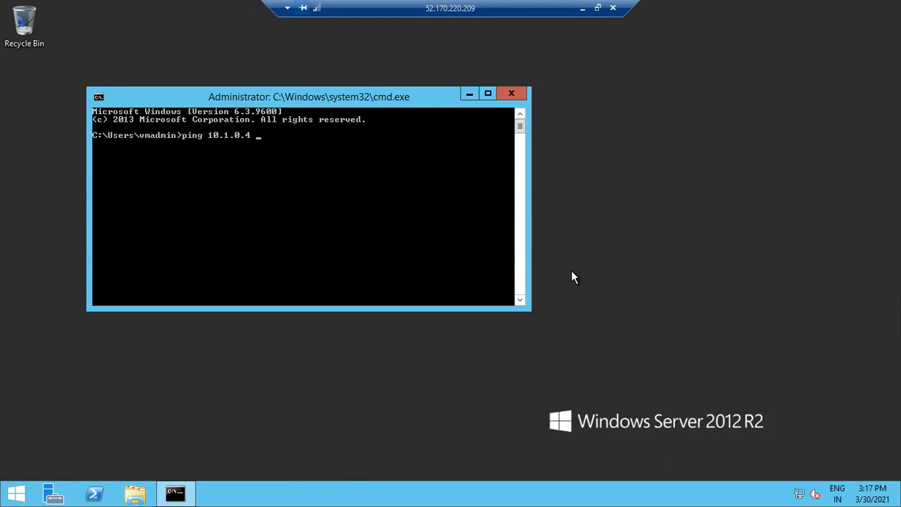
{"action": "type", "text": "-t"}
{"action": "key", "text": "Return"}
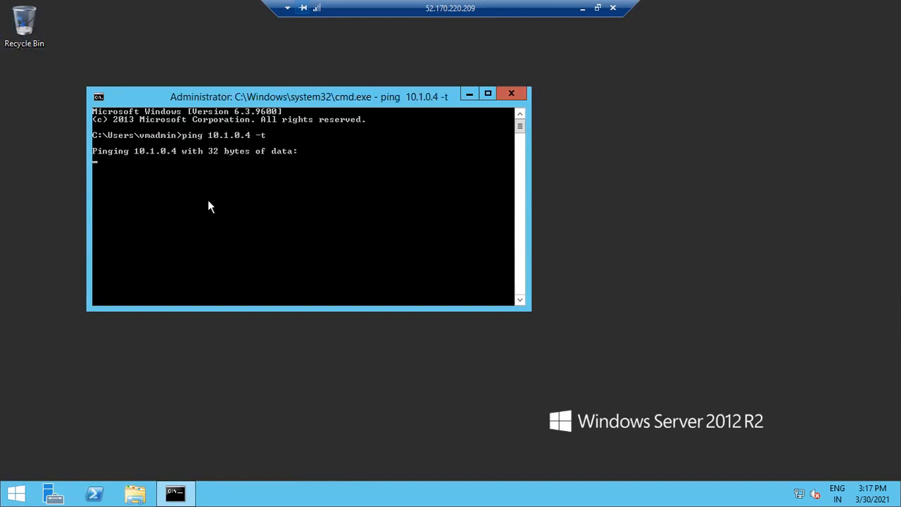
{"action": "left_click", "coordinate": [582, 7]}
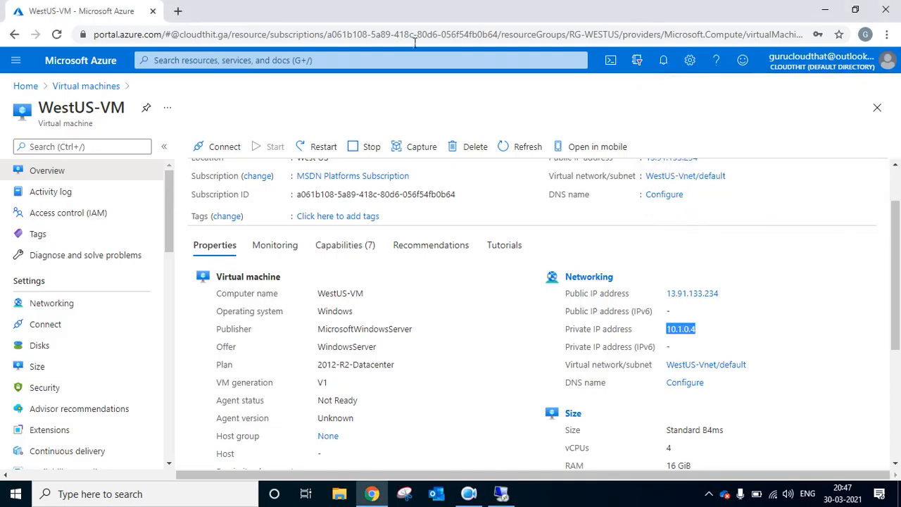
Recheck WestUS-VM's private IP on its overview page.
{"action": "left_click", "coordinate": [25, 85]}
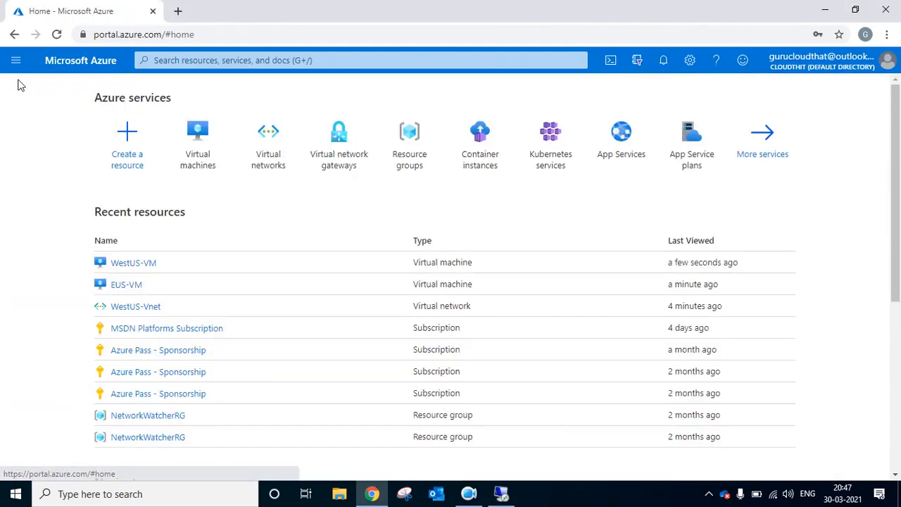
{"action": "left_click", "coordinate": [181, 170]}
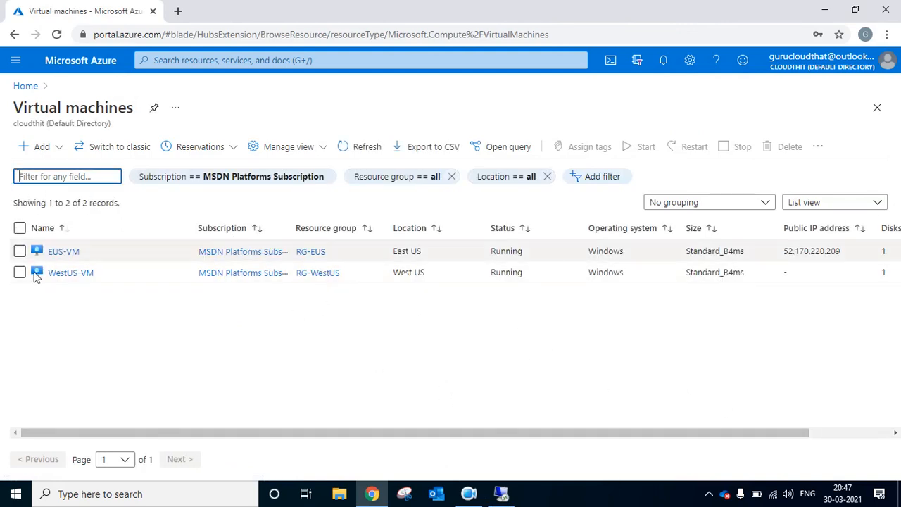
{"action": "left_click", "coordinate": [64, 273]}
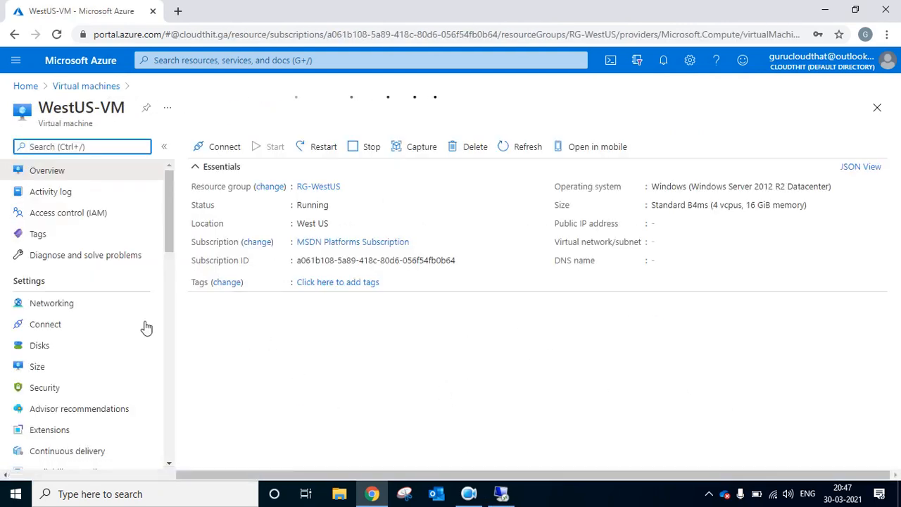
{"action": "scroll", "coordinate": [113, 370], "scroll_direction": "down", "scroll_amount": 3}
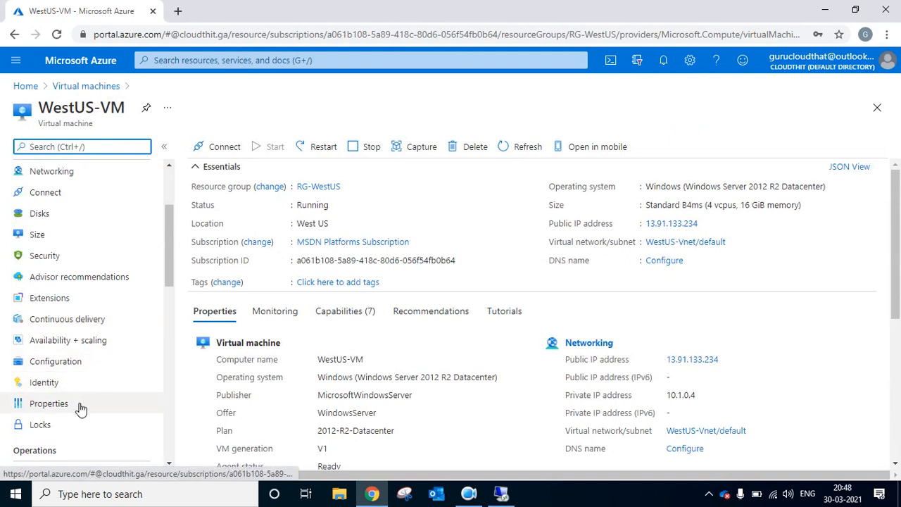
{"action": "scroll", "coordinate": [80, 383], "scroll_direction": "up", "scroll_amount": 3}
Open the WestUS-Vnet virtual network's Peerings page.
{"action": "left_click", "coordinate": [26, 86]}
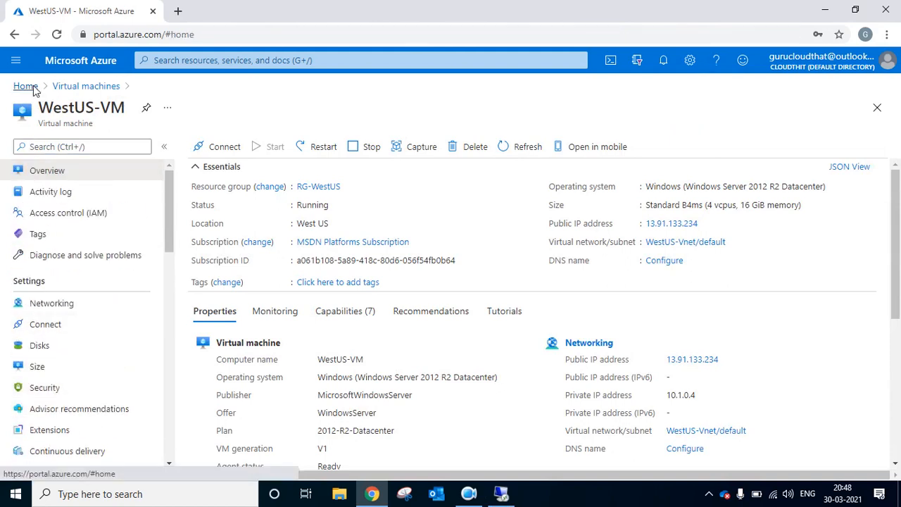
{"action": "left_click", "coordinate": [269, 155]}
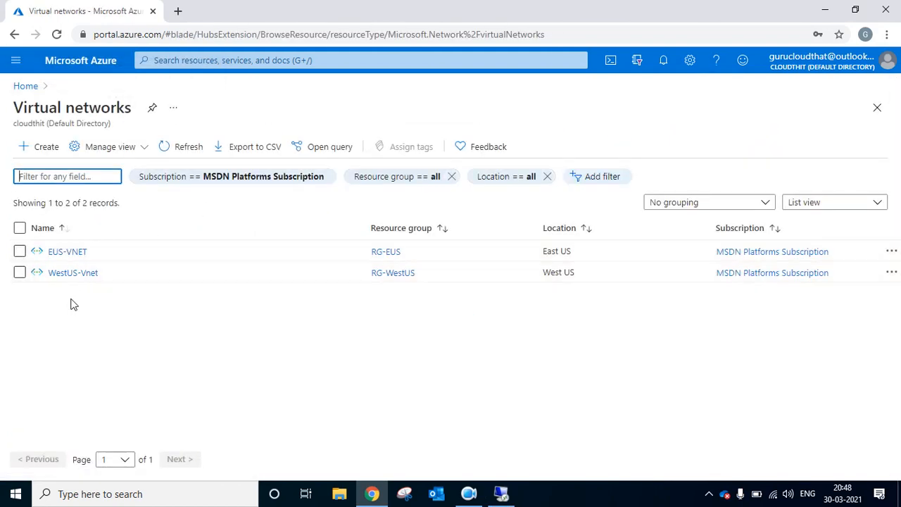
{"action": "left_click", "coordinate": [76, 276]}
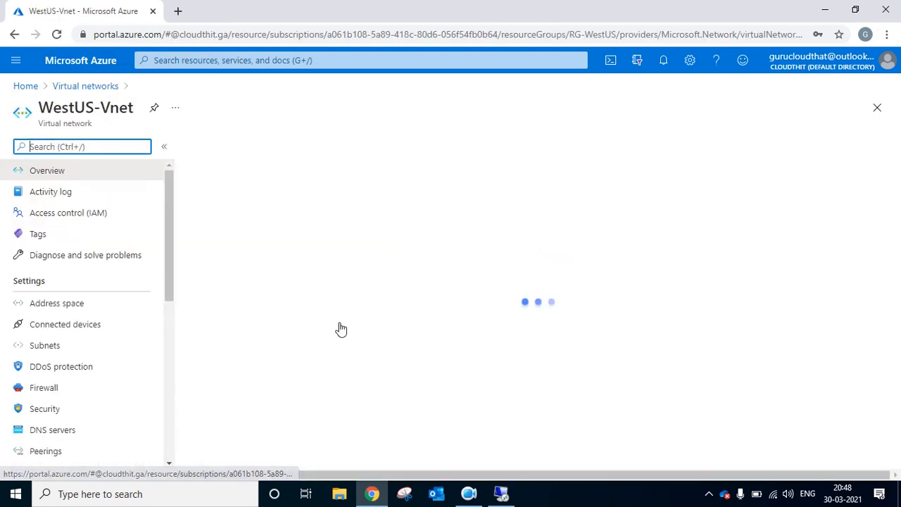
{"action": "scroll", "coordinate": [129, 331], "scroll_direction": "down", "scroll_amount": 1}
{"action": "scroll", "coordinate": [129, 331], "scroll_direction": "down", "scroll_amount": 1}
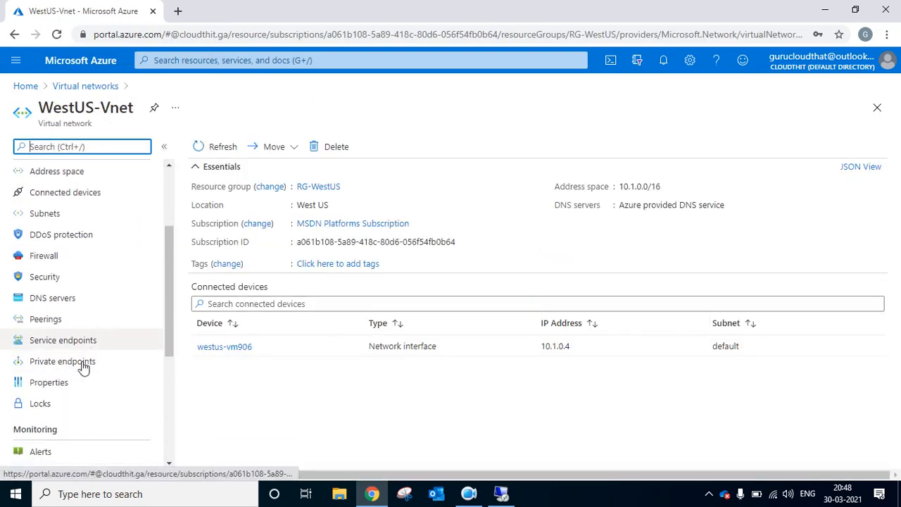
{"action": "left_click", "coordinate": [90, 328]}
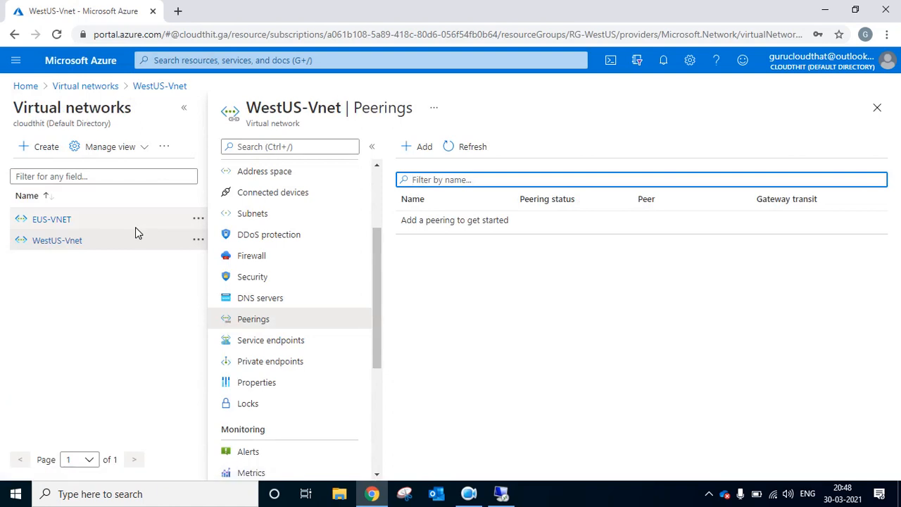
Add a peering with link names WESTUS-to-EASTUS and EASTUS-to-WESTUS.
{"action": "left_click", "coordinate": [425, 149]}
{"action": "scroll", "coordinate": [261, 274], "scroll_direction": "down", "scroll_amount": 1}
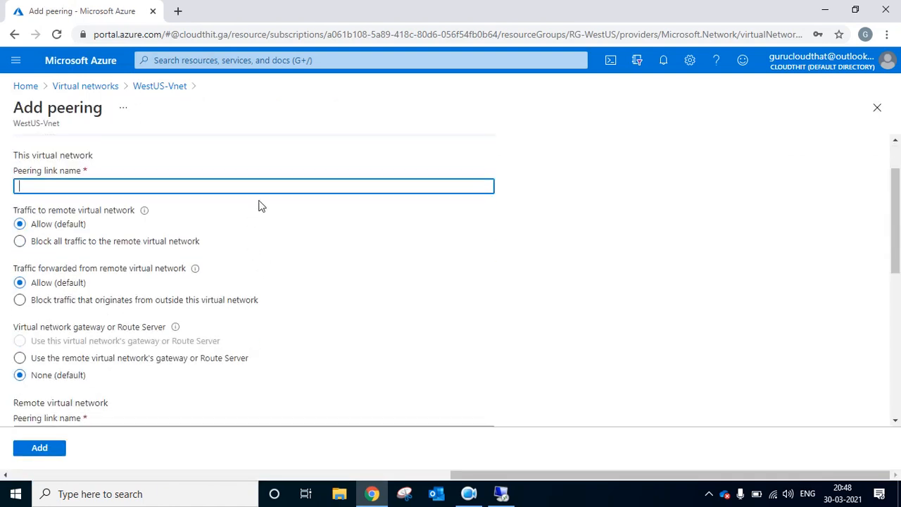
{"action": "left_click", "coordinate": [283, 186]}
{"action": "type", "text": "WESTUS-t"}
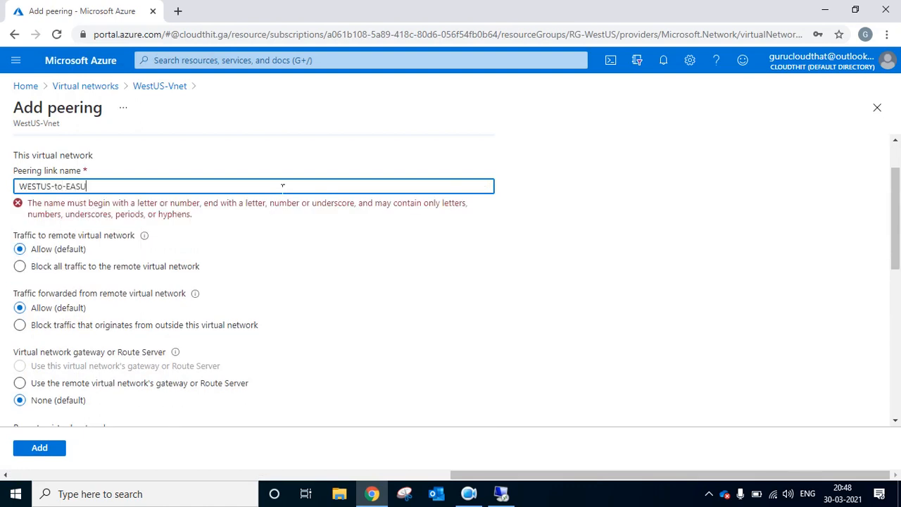
{"action": "type", "text": "o-EASTIU"}
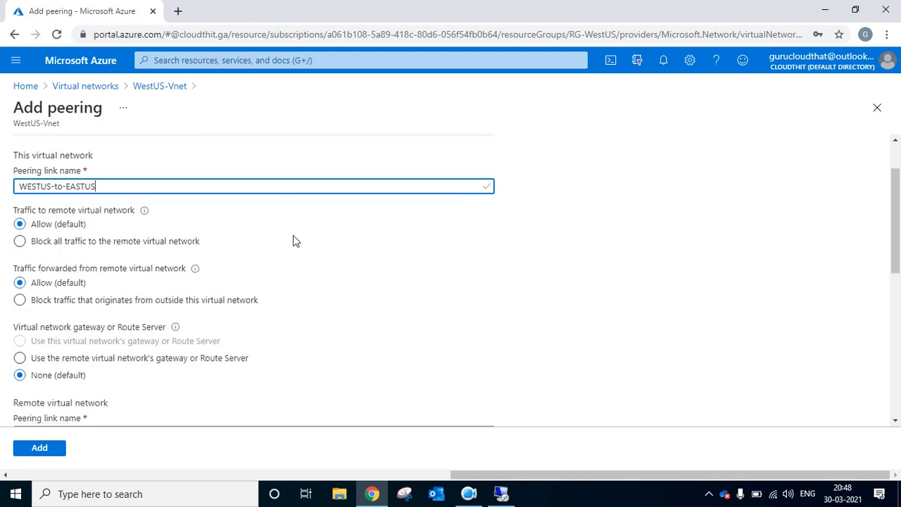
{"action": "scroll", "coordinate": [291, 241], "scroll_direction": "down", "scroll_amount": 1}
{"action": "left_click", "coordinate": [79, 366]}
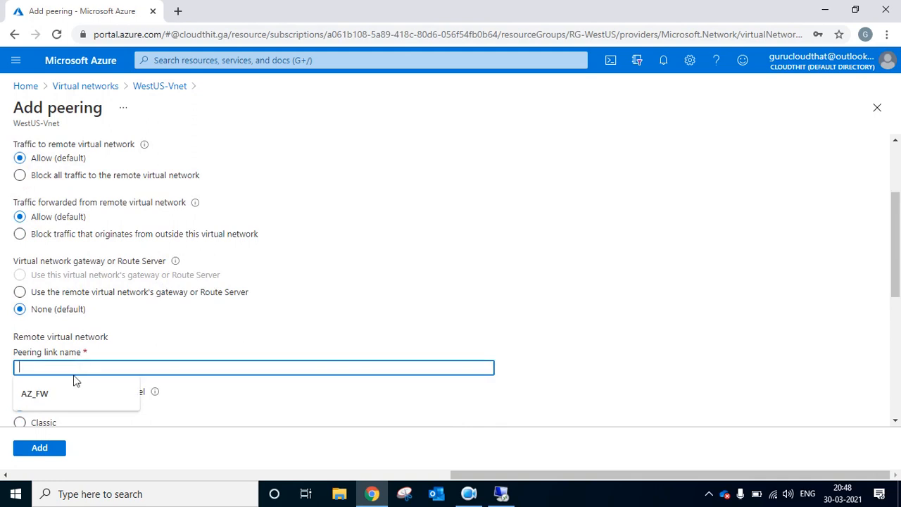
{"action": "type", "text": "EASTUS"}
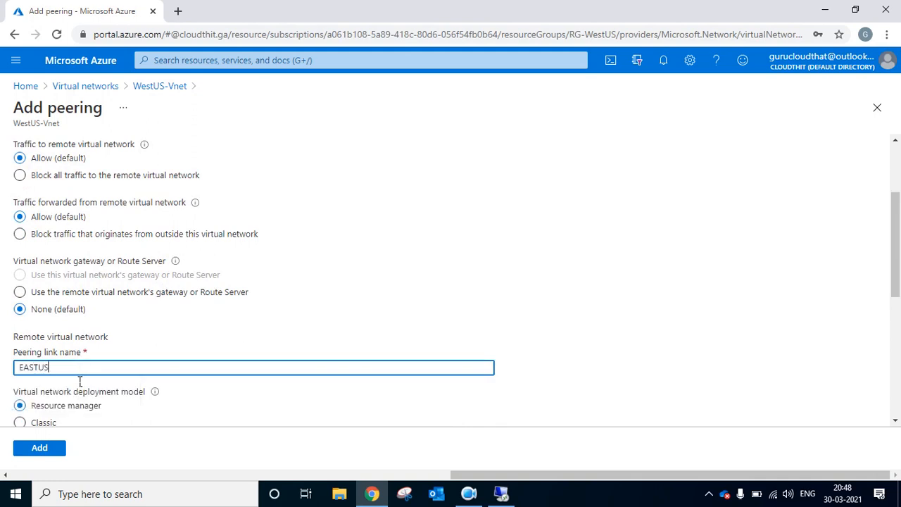
{"action": "type", "text": "-to-W"}
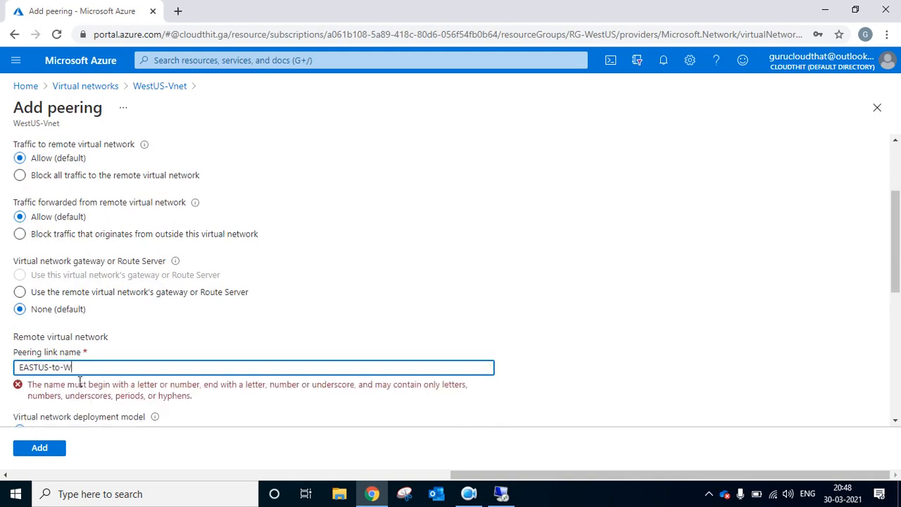
{"action": "type", "text": "ESTUS"}
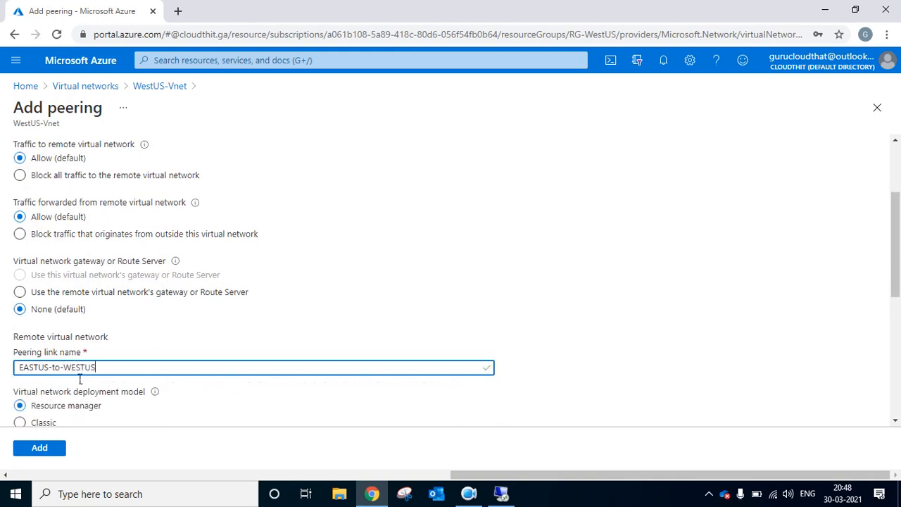
Choose EUS-VNET as the remote virtual network and create the peering with default settings.
{"action": "scroll", "coordinate": [134, 317], "scroll_direction": "down", "scroll_amount": 5}
{"action": "left_click", "coordinate": [123, 267]}
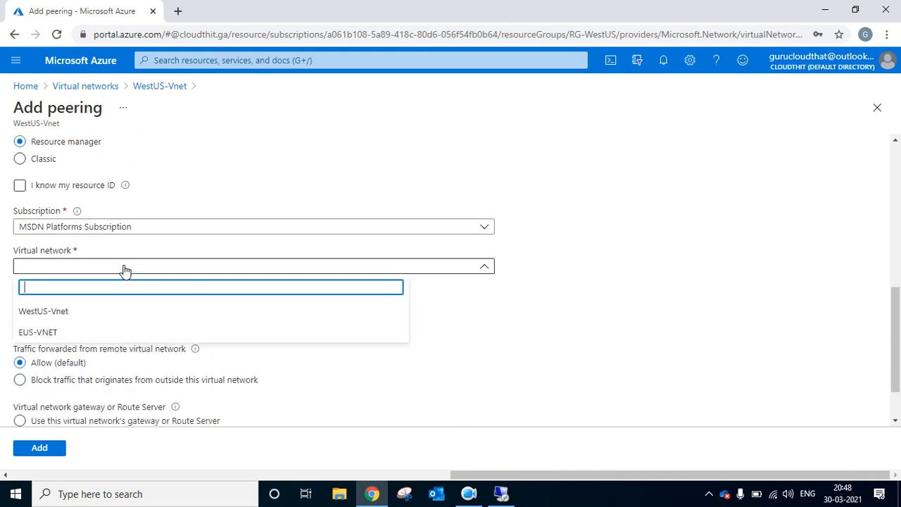
{"action": "left_click", "coordinate": [84, 332]}
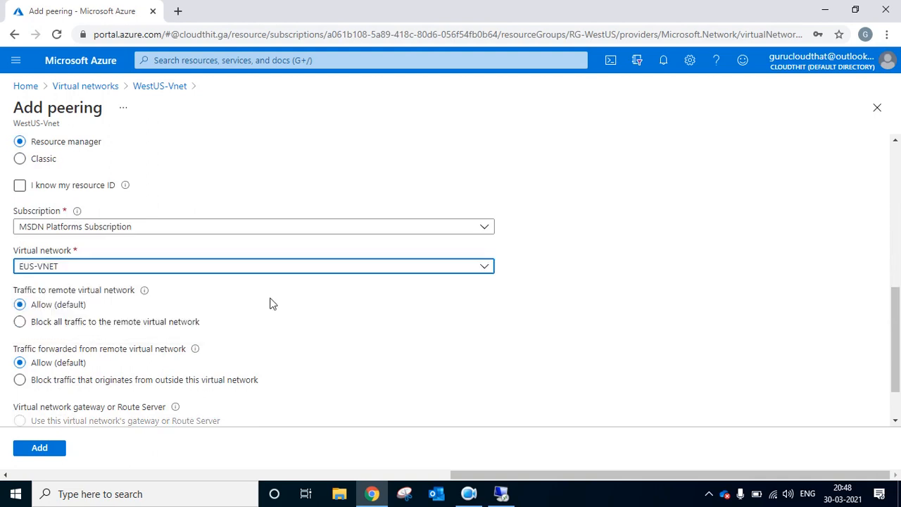
{"action": "scroll", "coordinate": [275, 275], "scroll_direction": "up", "scroll_amount": 5}
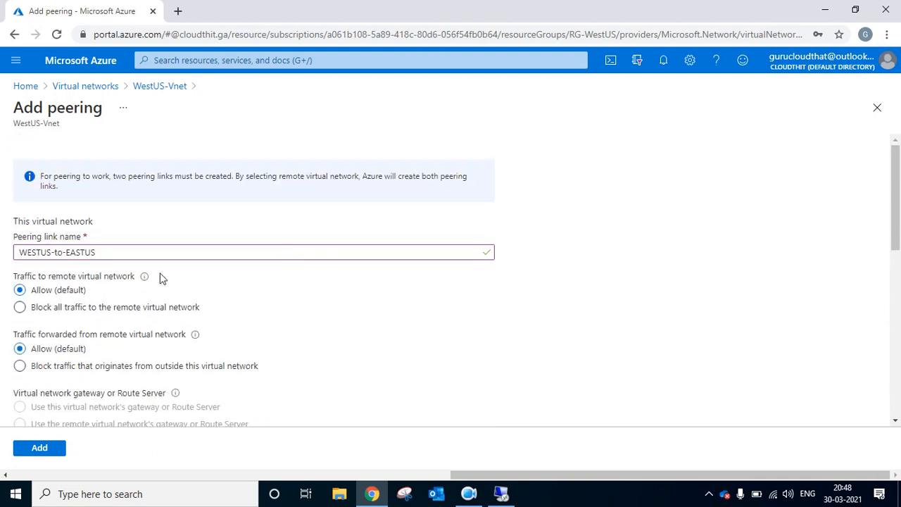
{"action": "scroll", "coordinate": [63, 250], "scroll_direction": "down", "scroll_amount": 5}
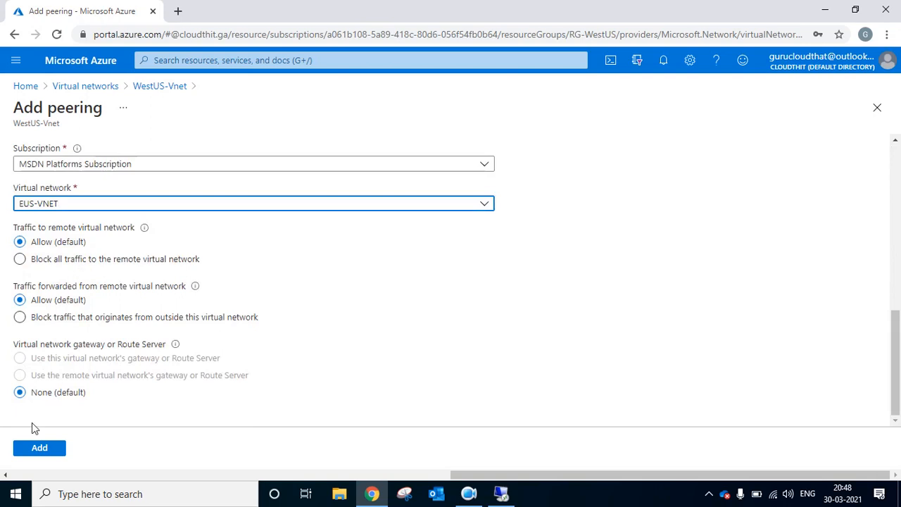
{"action": "left_click", "coordinate": [37, 448]}
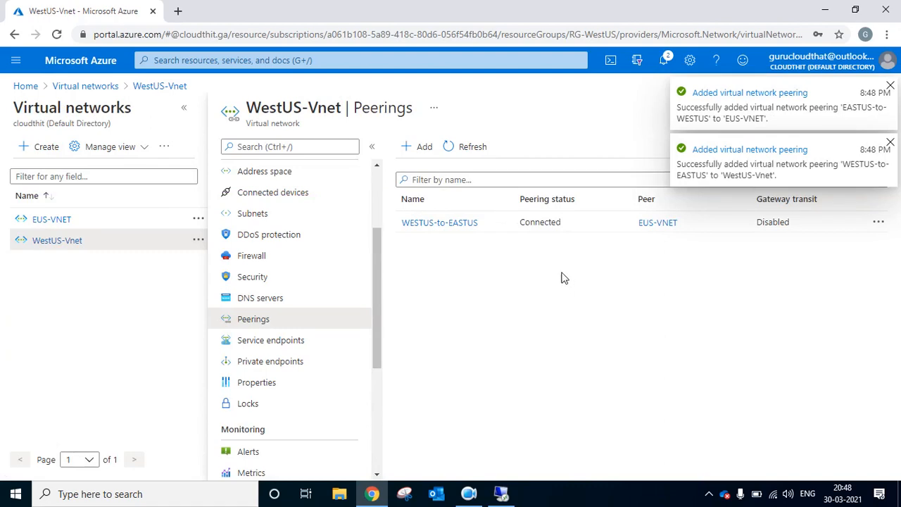
Once the peering shows Connected, switch to the EUS-VM remote session.
{"action": "left_click", "coordinate": [521, 493]}
Confirm the ping to 10.1.0.4 now gets replies, then minimize the remote session.
{"action": "left_click", "coordinate": [520, 496]}
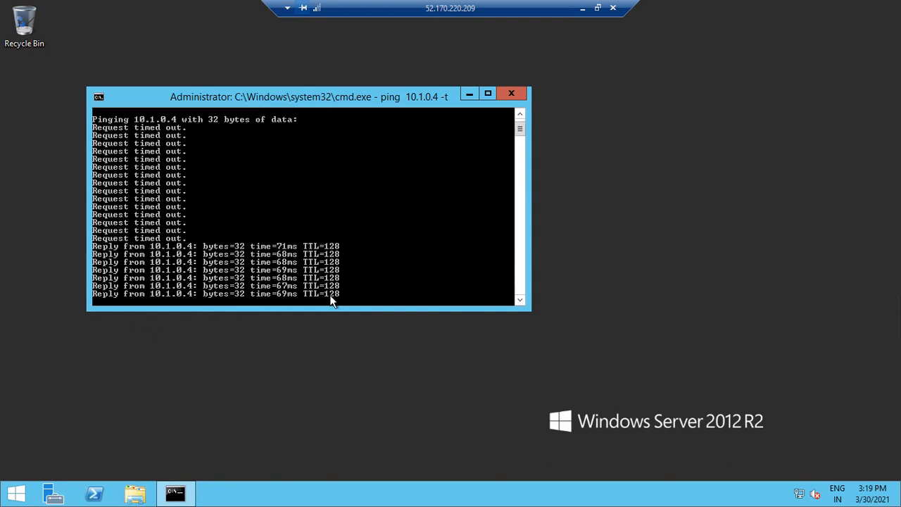
{"action": "left_click", "coordinate": [581, 10]}
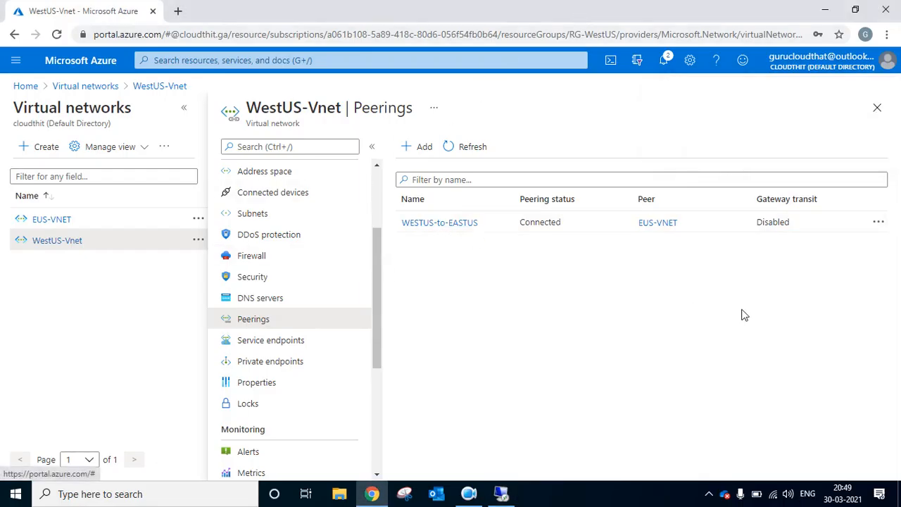
Open EUS-VNET's Peerings list and refresh it to see the peering status.
{"action": "left_click", "coordinate": [658, 223]}
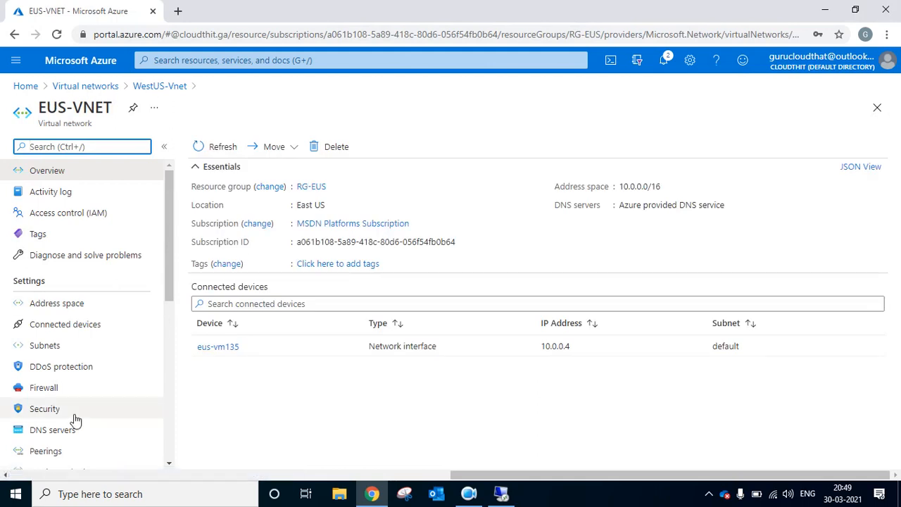
{"action": "left_click", "coordinate": [51, 451]}
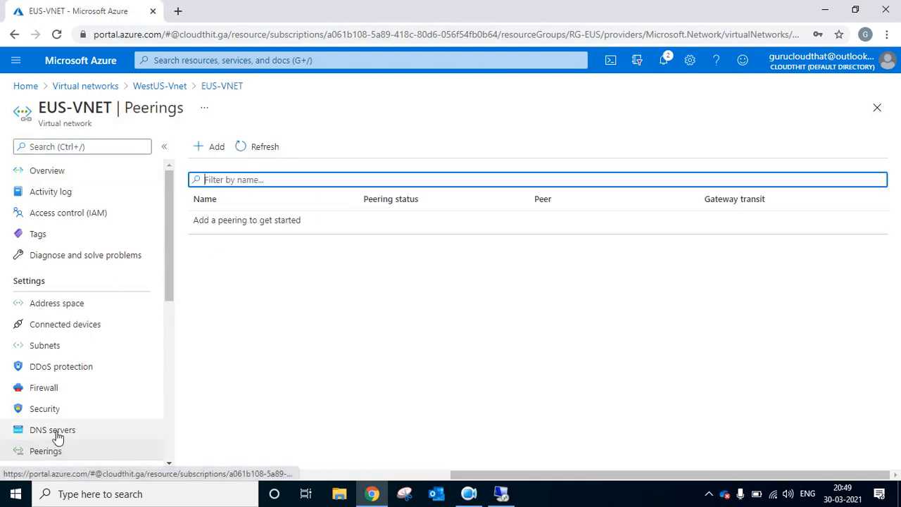
{"action": "left_click", "coordinate": [268, 145]}
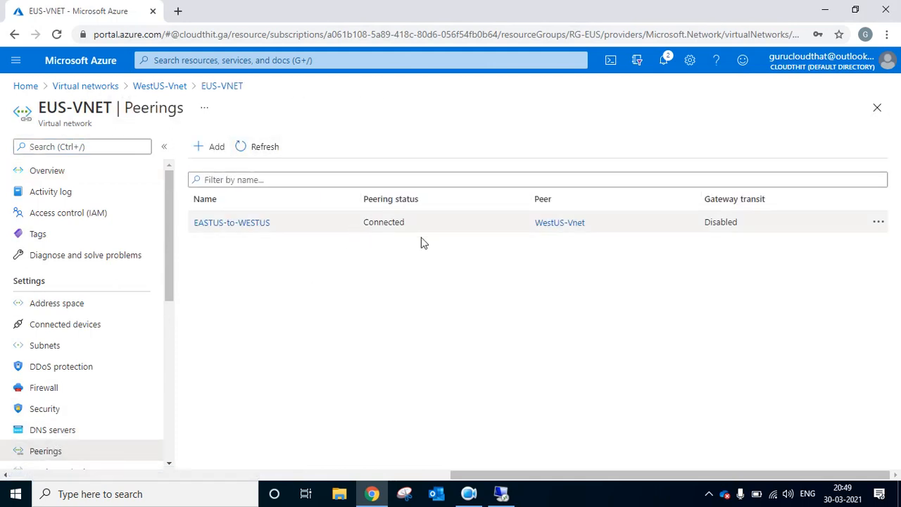
Review the EASTUS-to-WESTUS peering's settings: Connected to WestUS-Vnet, gateway transit Disabled.
{"action": "left_click", "coordinate": [226, 224]}
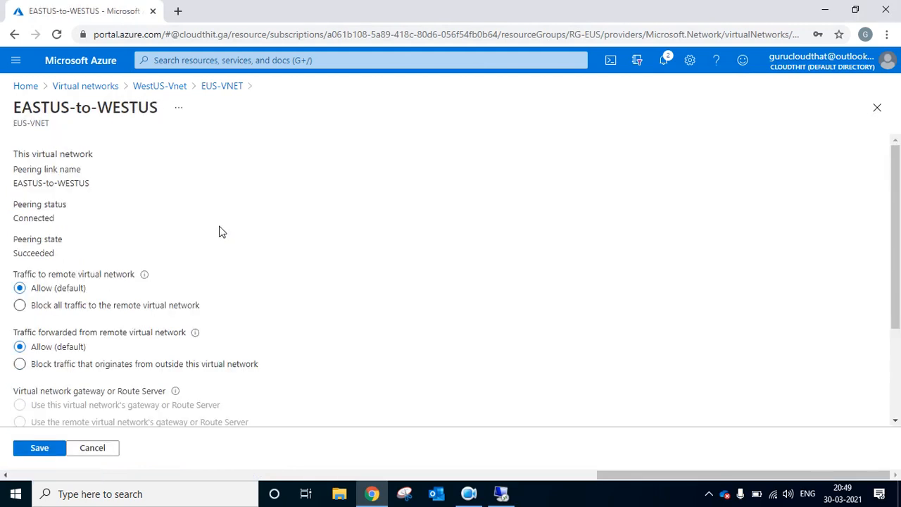
{"action": "scroll", "coordinate": [223, 232], "scroll_direction": "down", "scroll_amount": 3}
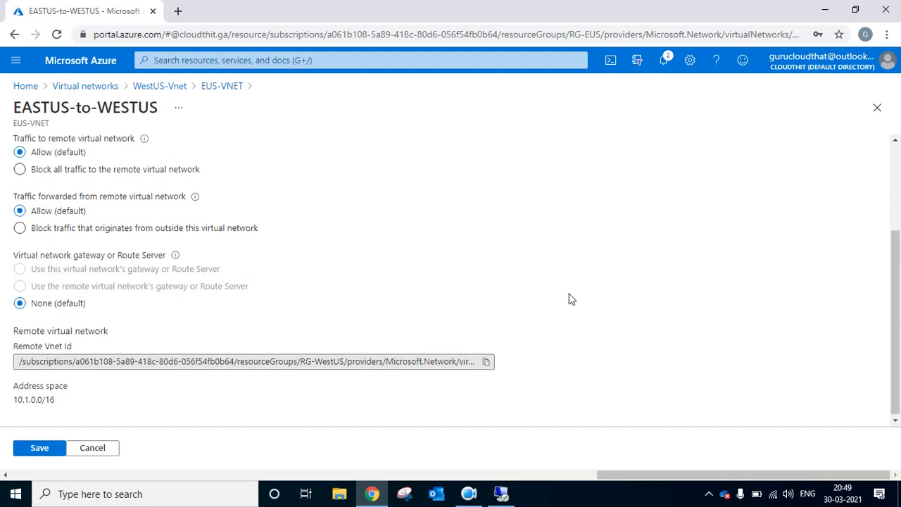
{"action": "scroll", "coordinate": [568, 298], "scroll_direction": "up", "scroll_amount": 3}
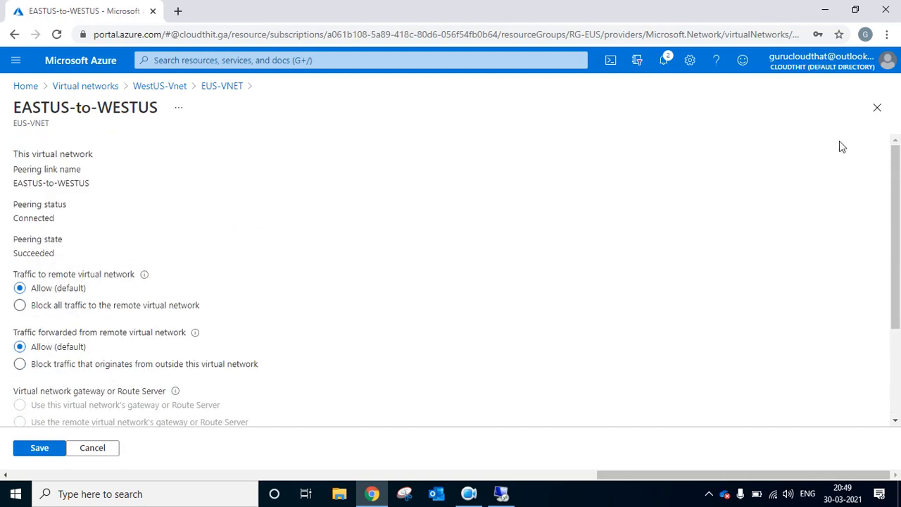
{"action": "scroll", "coordinate": [466, 246], "scroll_direction": "down", "scroll_amount": 3}
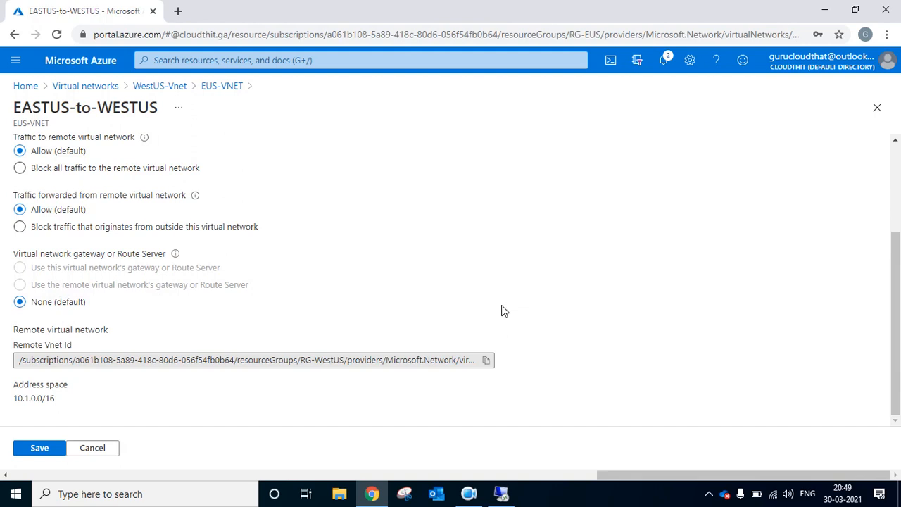
{"action": "scroll", "coordinate": [493, 313], "scroll_direction": "up", "scroll_amount": 2}
{"action": "scroll", "coordinate": [537, 296], "scroll_direction": "down", "scroll_amount": 1}
{"action": "scroll", "coordinate": [303, 310], "scroll_direction": "down", "scroll_amount": 1}
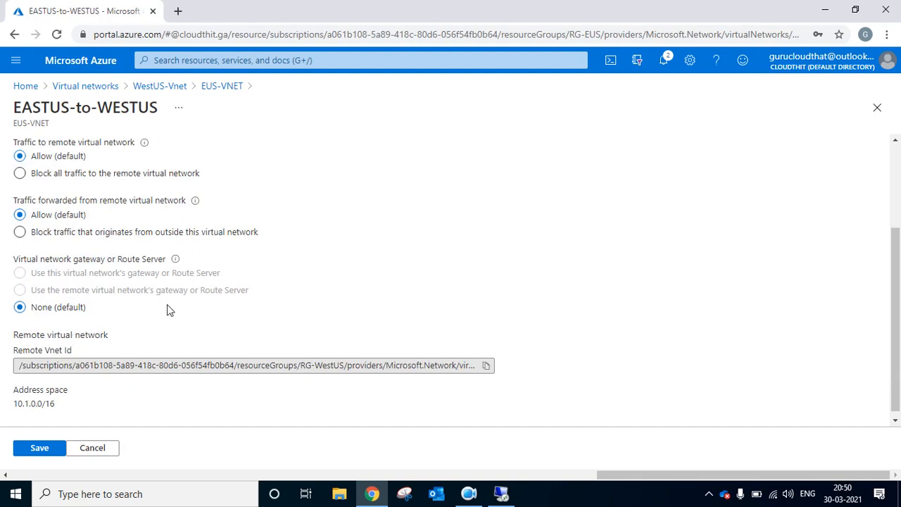
{"action": "scroll", "coordinate": [238, 290], "scroll_direction": "up", "scroll_amount": 2}
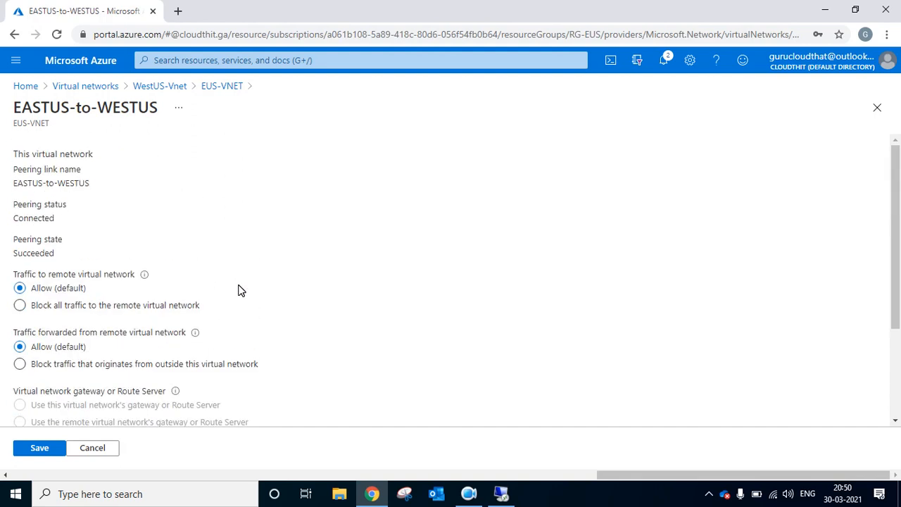
{"action": "scroll", "coordinate": [238, 290], "scroll_direction": "down", "scroll_amount": 2}
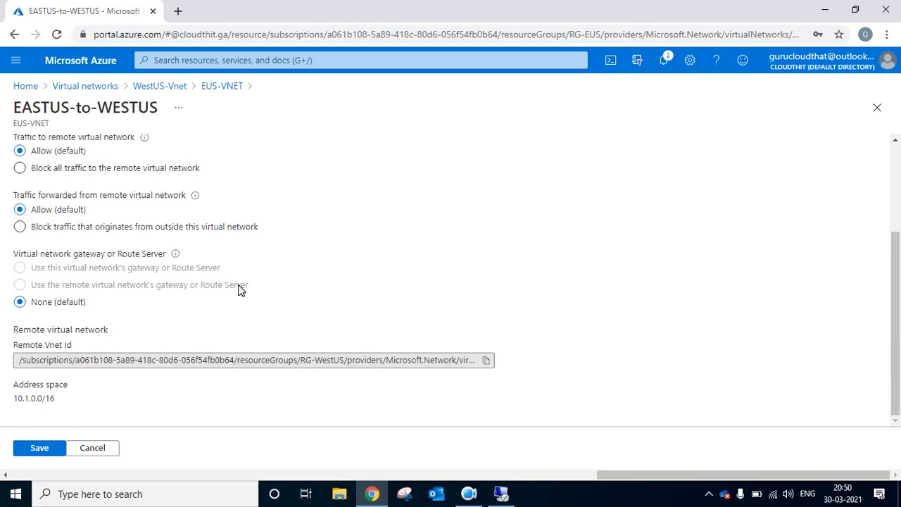
{"action": "scroll", "coordinate": [338, 299], "scroll_direction": "up", "scroll_amount": 2}
{"action": "scroll", "coordinate": [338, 299], "scroll_direction": "down", "scroll_amount": 2}
{"action": "scroll", "coordinate": [338, 299], "scroll_direction": "up", "scroll_amount": 2}
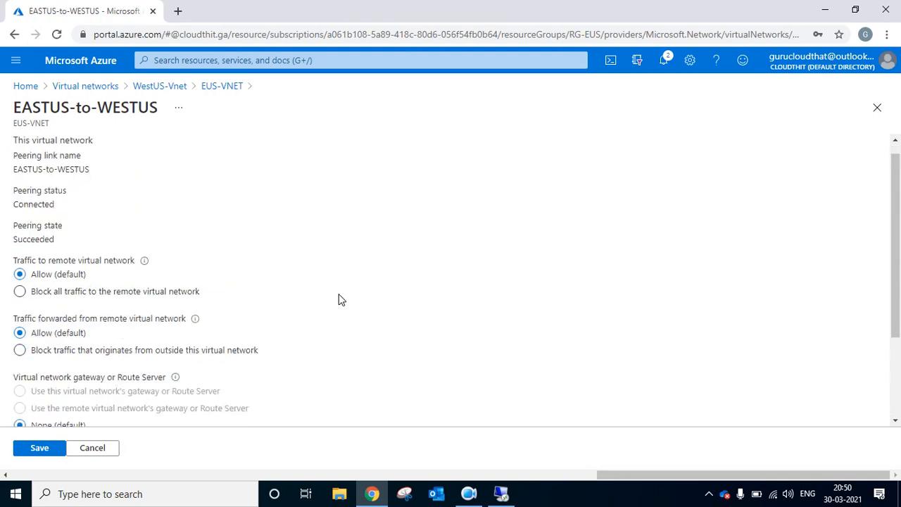
{"action": "left_click", "coordinate": [874, 118]}
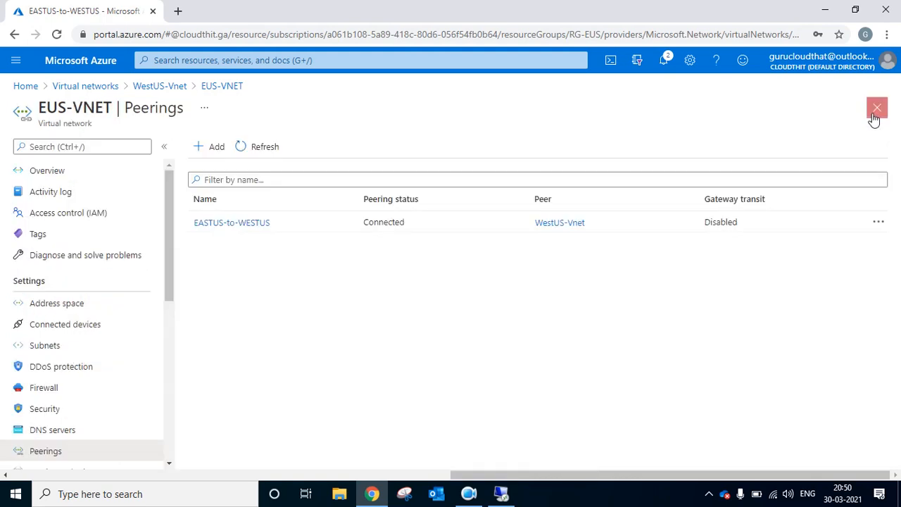
Open WestUS-VM from Virtual machines, then return to the EUS-VM remote session.
{"action": "left_click", "coordinate": [65, 89]}
{"action": "left_click", "coordinate": [17, 85]}
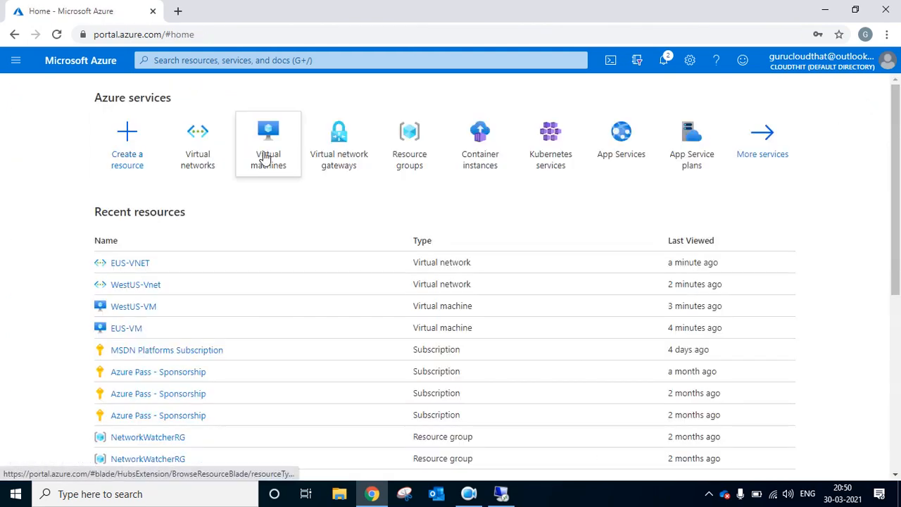
{"action": "left_click", "coordinate": [266, 159]}
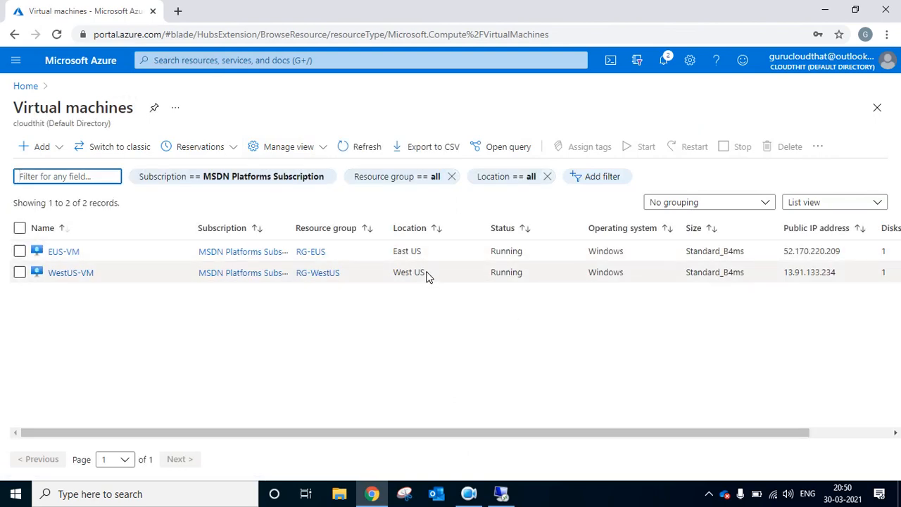
{"action": "left_click", "coordinate": [85, 273]}
{"action": "left_click", "coordinate": [501, 493]}
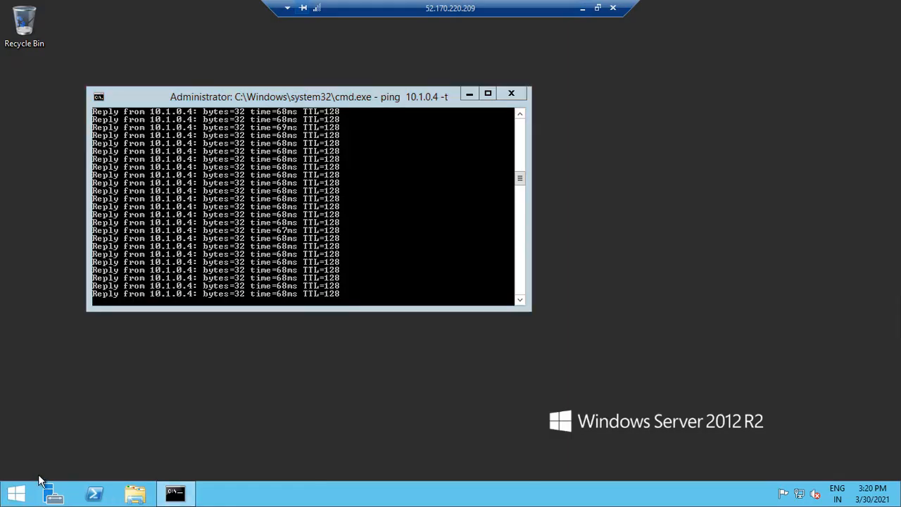
From EUS-VM, launch a Remote Desktop connection with mstsc -v 10.1.0.4.
{"action": "right_click", "coordinate": [16, 493]}
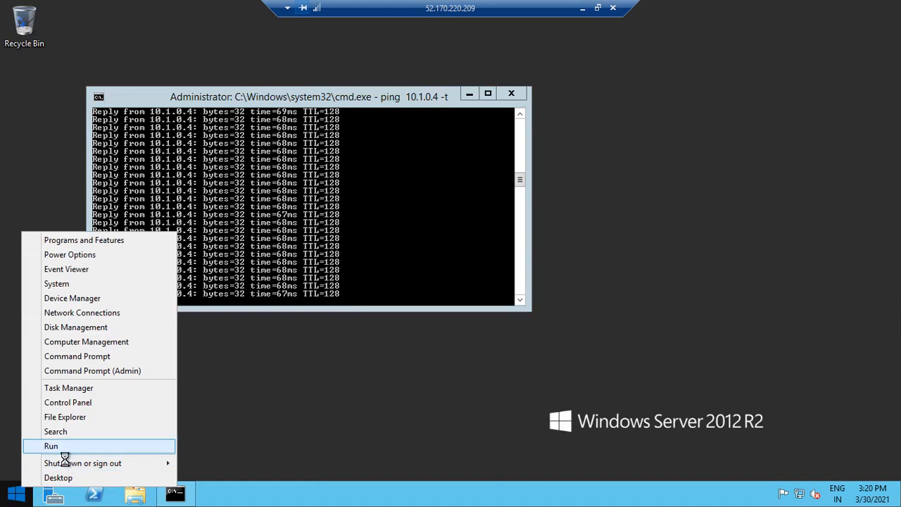
{"action": "left_click", "coordinate": [62, 447]}
{"action": "type", "text": "mstsc "}
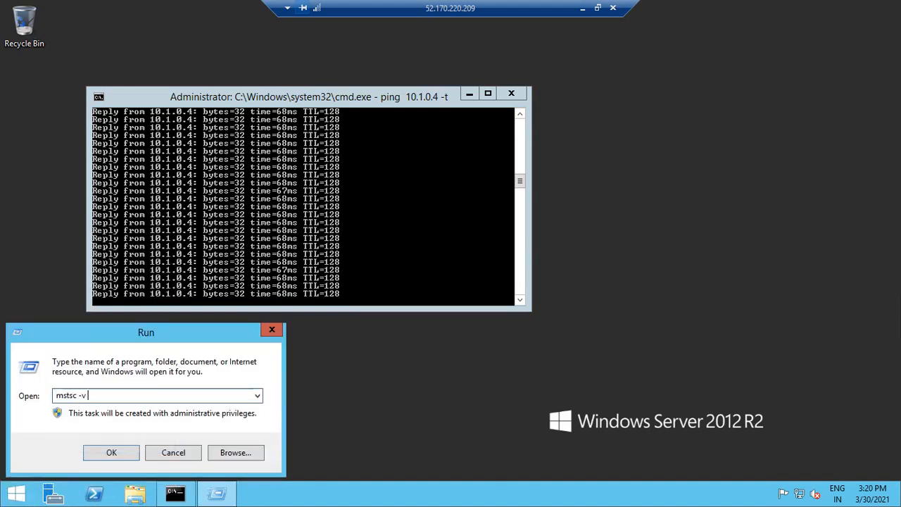
{"action": "type", "text": "-v 10.1.0.4"}
{"action": "key", "text": "Return"}
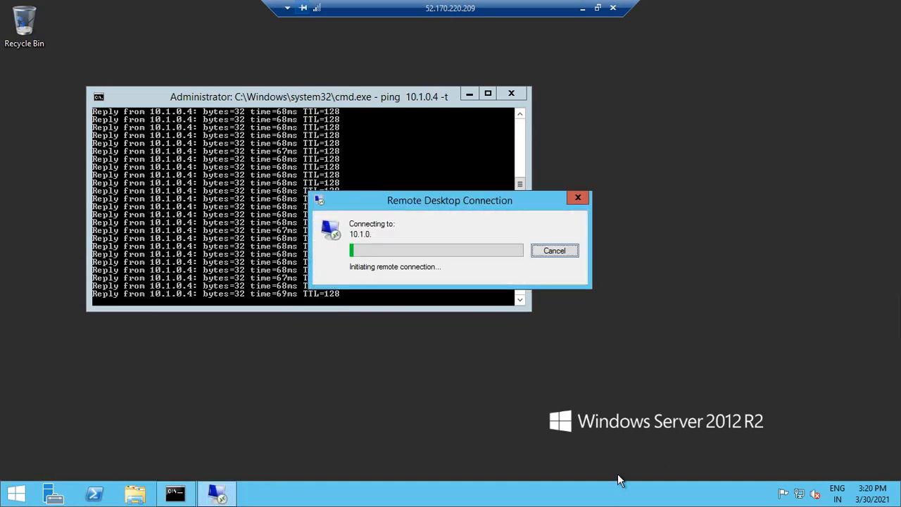
{"action": "left_click", "coordinate": [557, 255]}
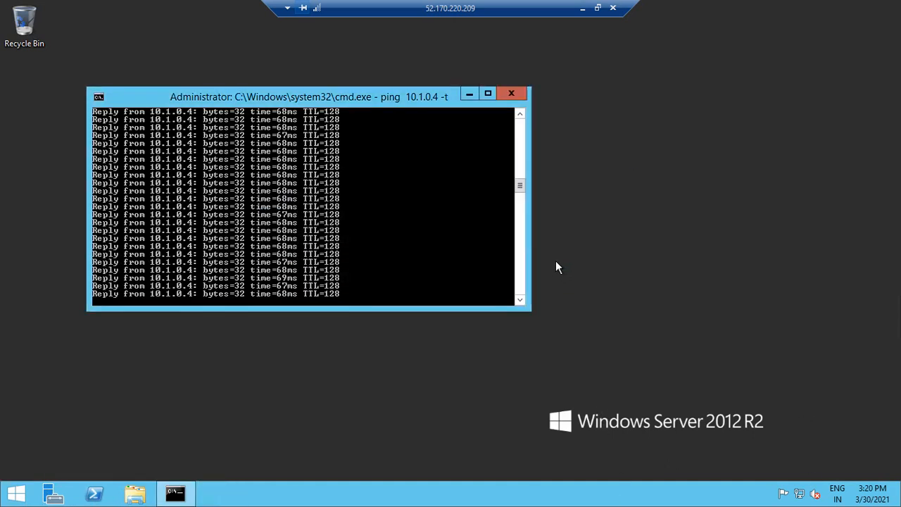
{"action": "right_click", "coordinate": [17, 493]}
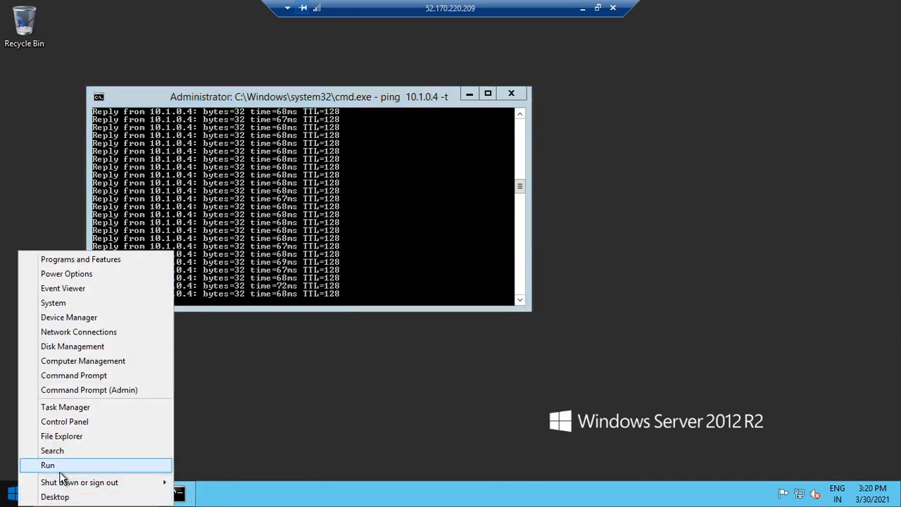
{"action": "left_click", "coordinate": [53, 464]}
{"action": "left_click", "coordinate": [131, 399]}
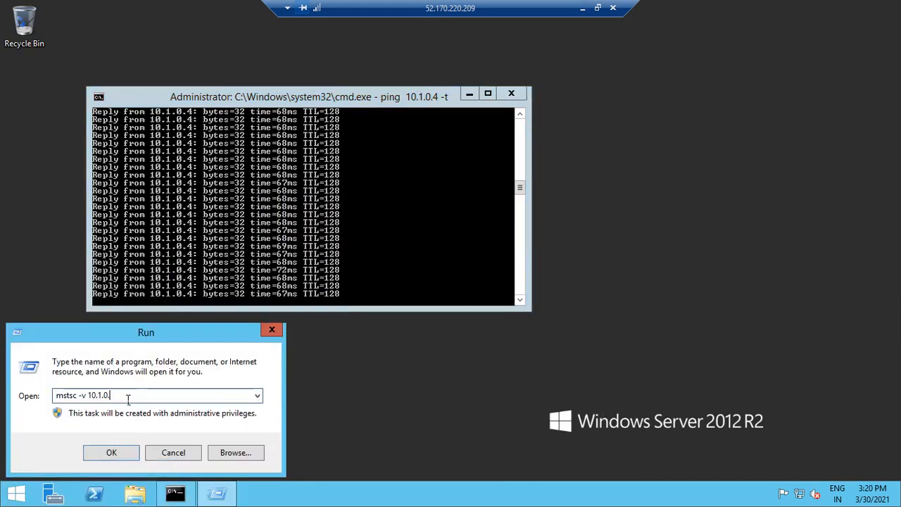
{"action": "type", "text": "4"}
{"action": "key", "text": "Return"}
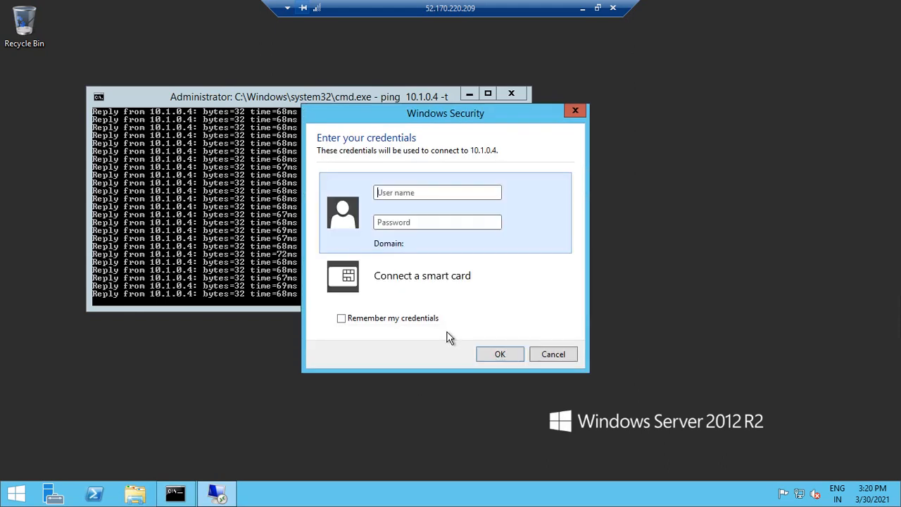
Sign in with the VM admin username and password, then accept the untrusted certificate.
{"action": "type", "text": "vmadmin"}
{"action": "left_click", "coordinate": [425, 204]}
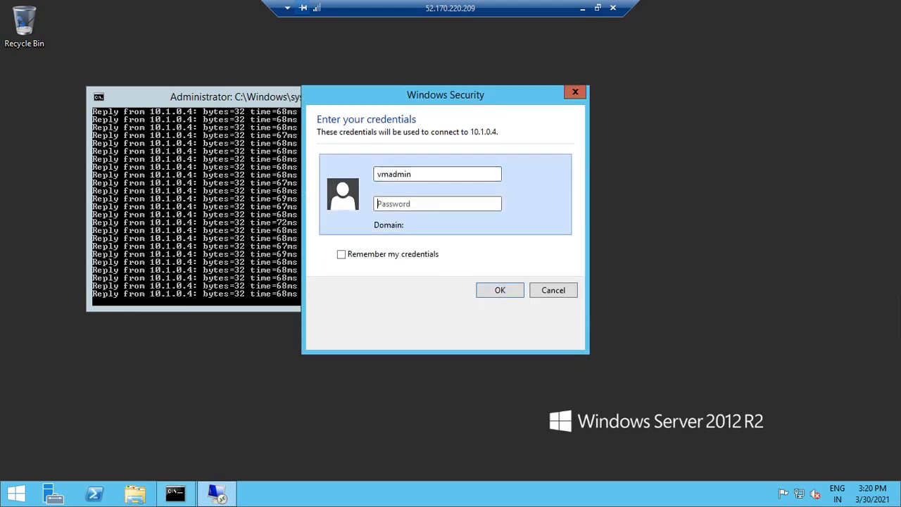
{"action": "type", "text": "•••"}
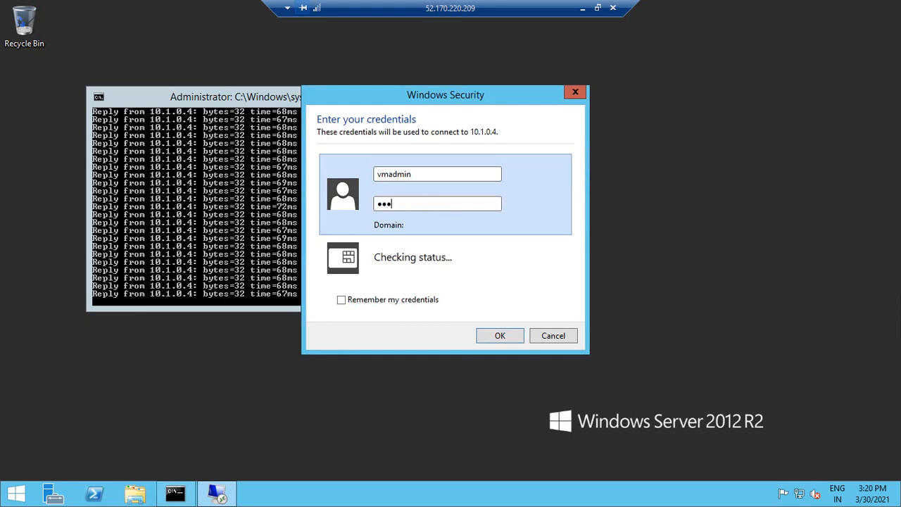
{"action": "type", "text": "•••"}
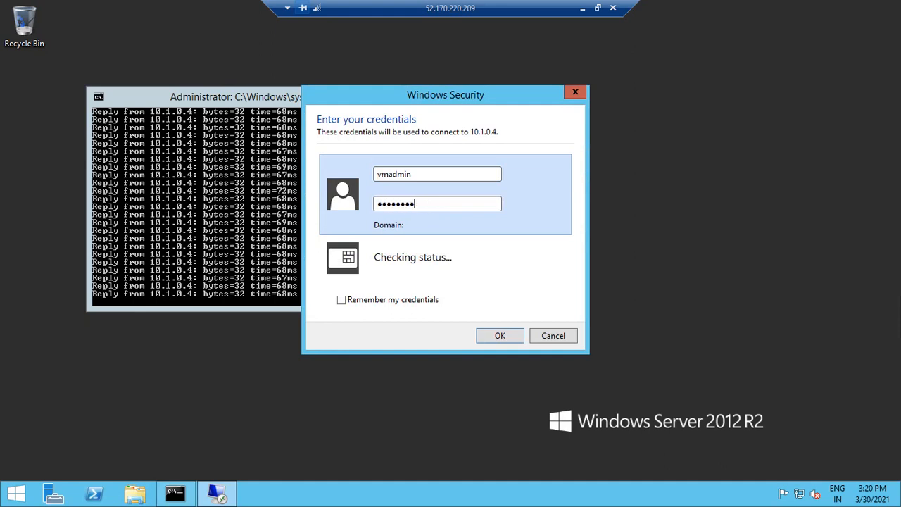
{"action": "key", "text": "Return"}
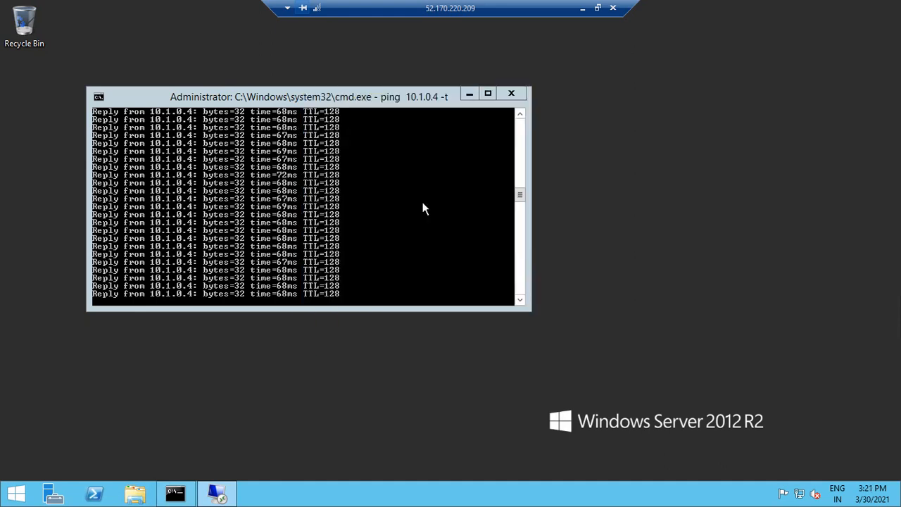
{"action": "left_click", "coordinate": [526, 206]}
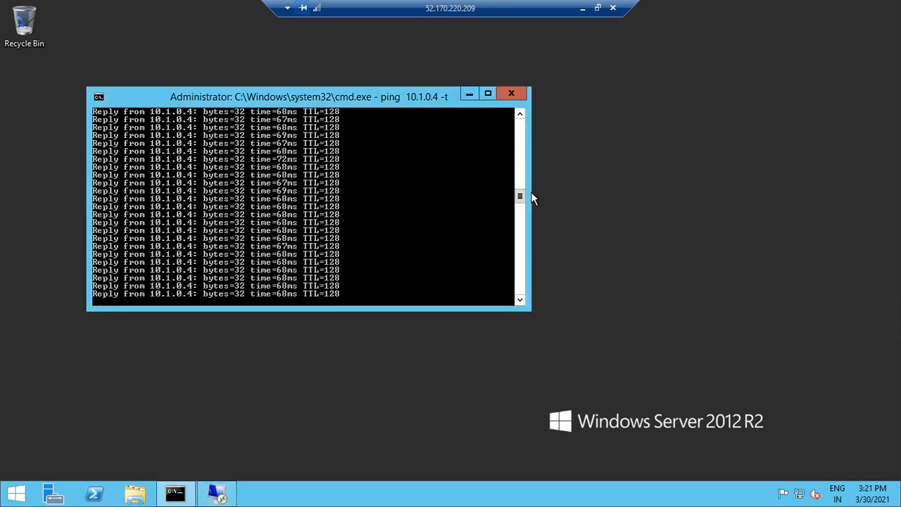
{"action": "left_click", "coordinate": [225, 493]}
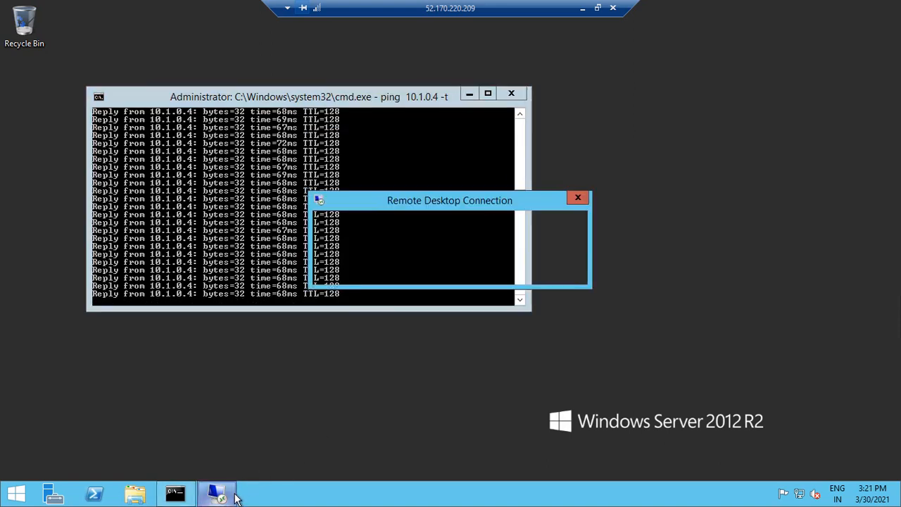
{"action": "left_click", "coordinate": [499, 360]}
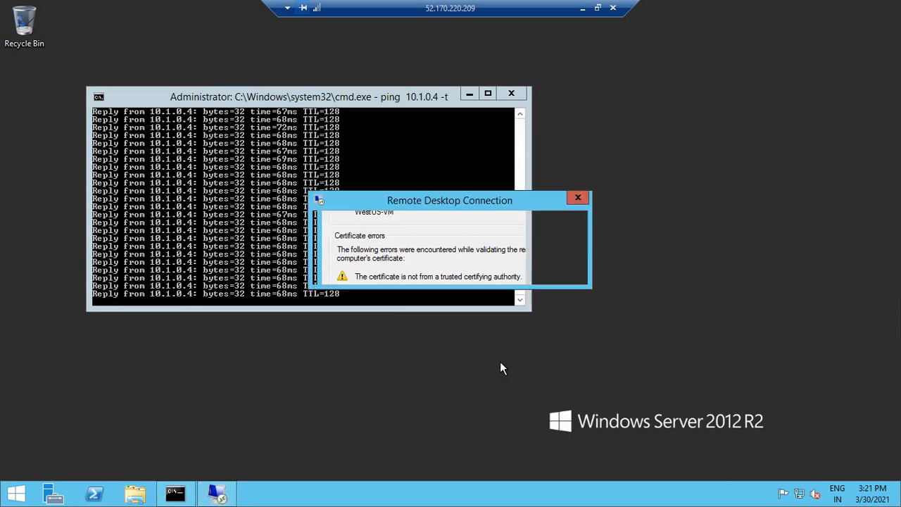